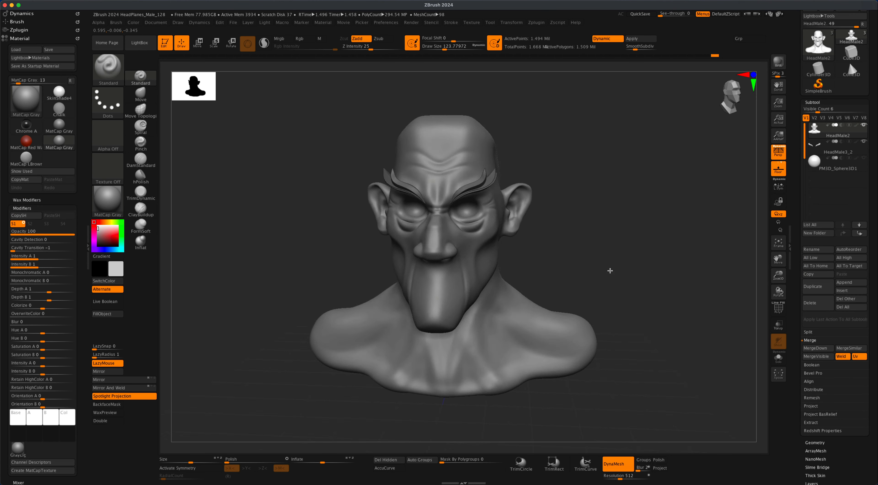
Step: Make the PM3D_Sphere3D1 eyeball subtool visible and inspect how it sits in the head's eye socket
{"action": "mouse_move", "coordinate": [610, 271]}
{"action": "left_mouse_down"}
{"action": "mouse_move", "coordinate": [639, 261]}
{"action": "mouse_move", "coordinate": [641, 286]}
{"action": "mouse_move", "coordinate": [646, 275]}
{"action": "mouse_move", "coordinate": [637, 276]}
{"action": "mouse_move", "coordinate": [667, 275]}
{"action": "left_mouse_up"}
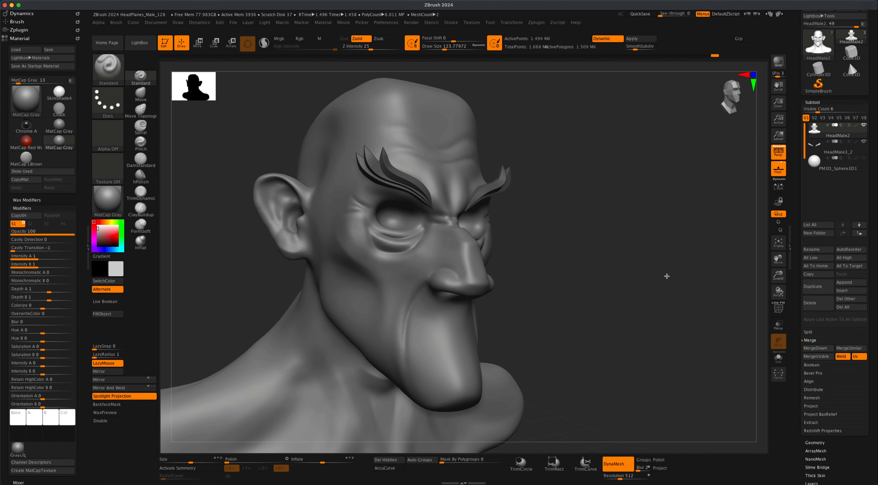
{"action": "left_click_drag", "start_coordinate": [567, 287], "coordinate": [546, 287]}
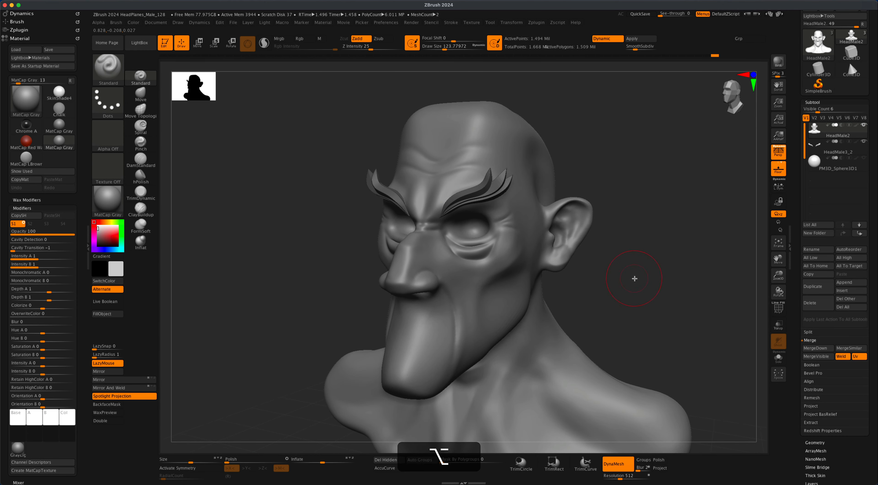
{"action": "left_click", "coordinate": [865, 158]}
{"action": "left_click_drag", "start_coordinate": [670, 282], "coordinate": [525, 226]}
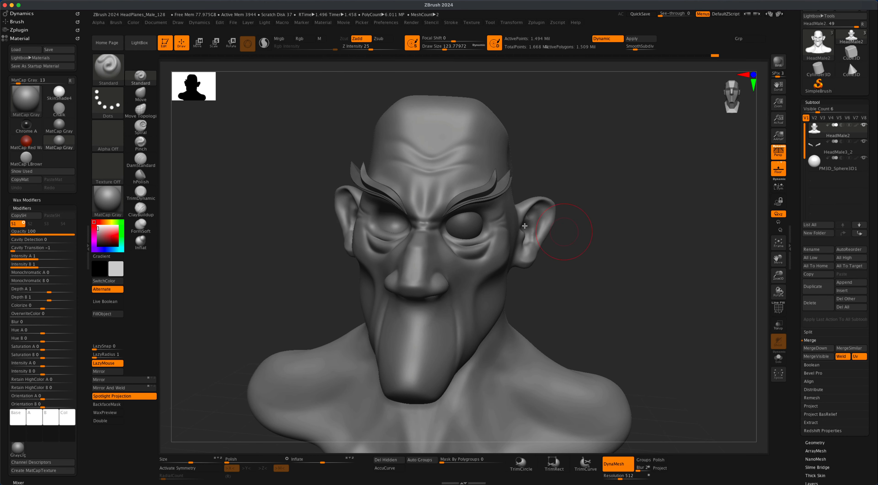
{"action": "mouse_move", "coordinate": [539, 259]}
{"action": "left_mouse_down"}
{"action": "mouse_move", "coordinate": [631, 294]}
{"action": "mouse_move", "coordinate": [615, 302]}
{"action": "mouse_move", "coordinate": [528, 269]}
{"action": "left_mouse_up"}
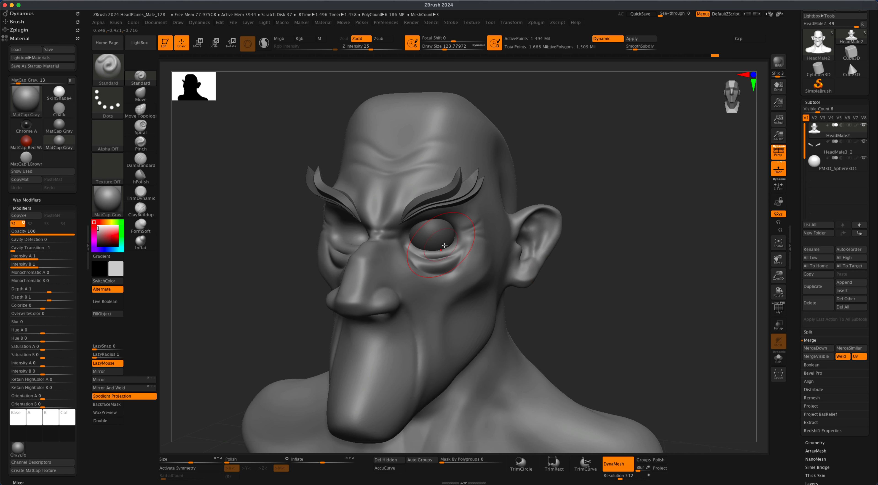
{"action": "left_click_drag", "start_coordinate": [646, 227], "coordinate": [654, 229], "text": "alt"}
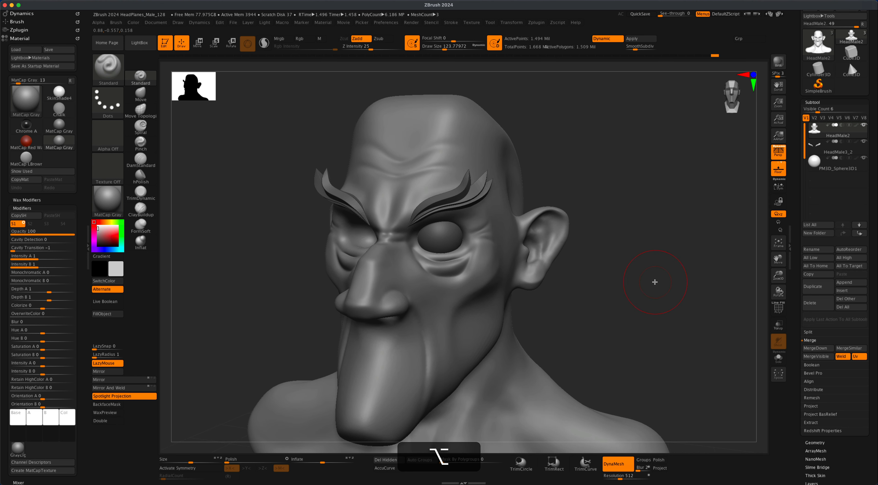
{"action": "left_click_drag", "start_coordinate": [653, 280], "coordinate": [633, 288], "text": "alt"}
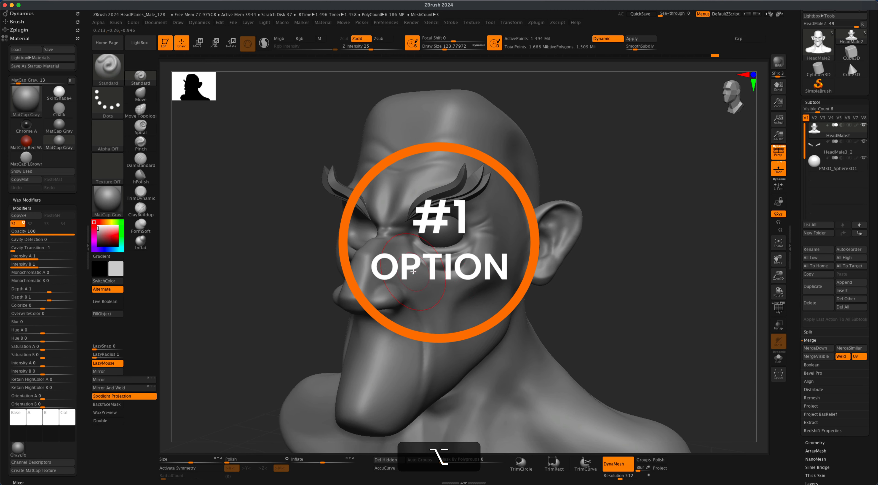
Step: Choose the ClayBuildup brush for the head, enable Sculptris Pro and reduce the draw size to about 56
{"action": "key", "text": "s"}
{"action": "left_click_drag", "start_coordinate": [209, 238], "coordinate": [202, 238]}
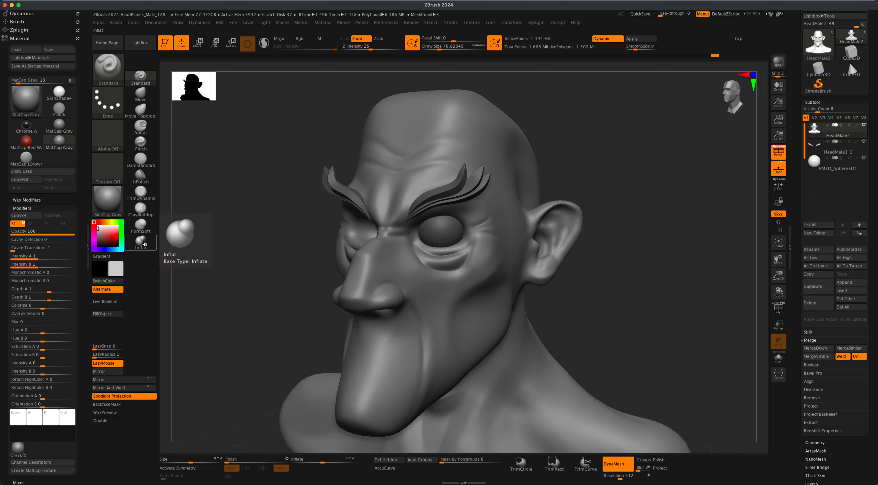
{"action": "left_click", "coordinate": [144, 244]}
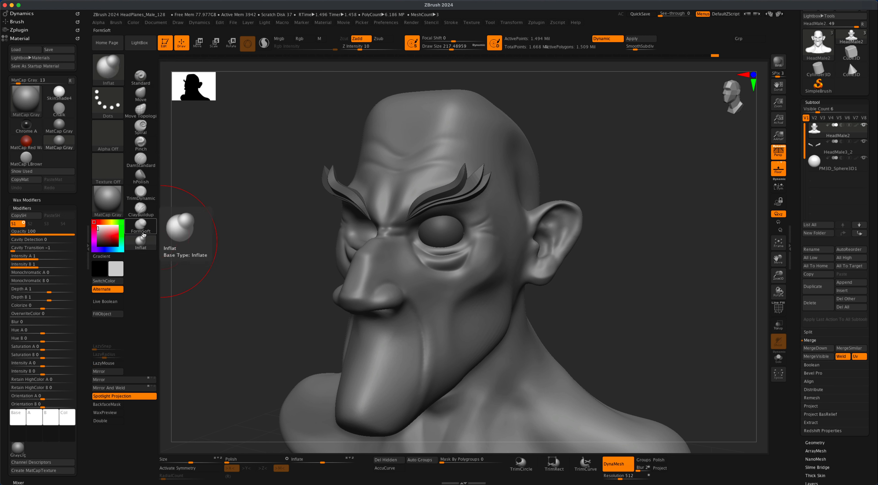
{"action": "left_click", "coordinate": [142, 212]}
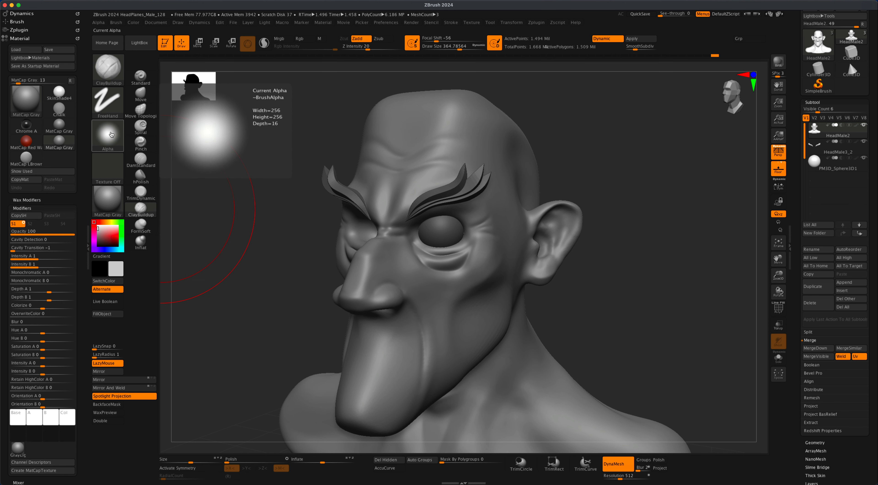
{"action": "left_click", "coordinate": [268, 48]}
{"action": "key", "text": "s"}
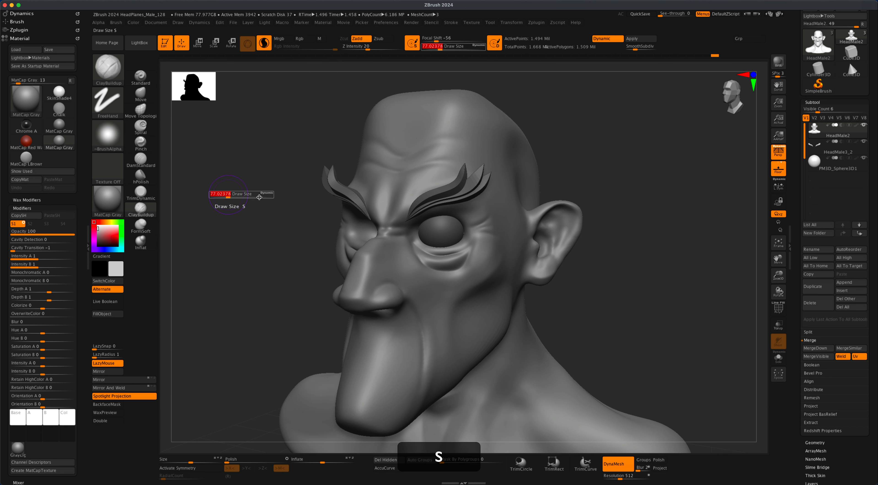
{"action": "key", "text": "s"}
{"action": "left_click_drag", "start_coordinate": [602, 280], "coordinate": [589, 297]}
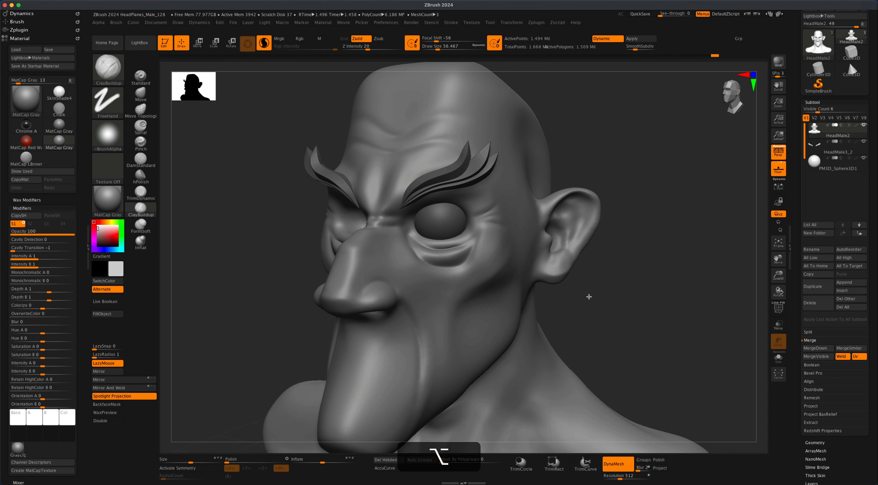
Step: Try sculpting an upper eyelid over the eyeball with ClayBuildup, turn off Sculptris Pro, and remesh and smooth the lid
{"action": "left_click_drag", "start_coordinate": [443, 199], "coordinate": [475, 201]}
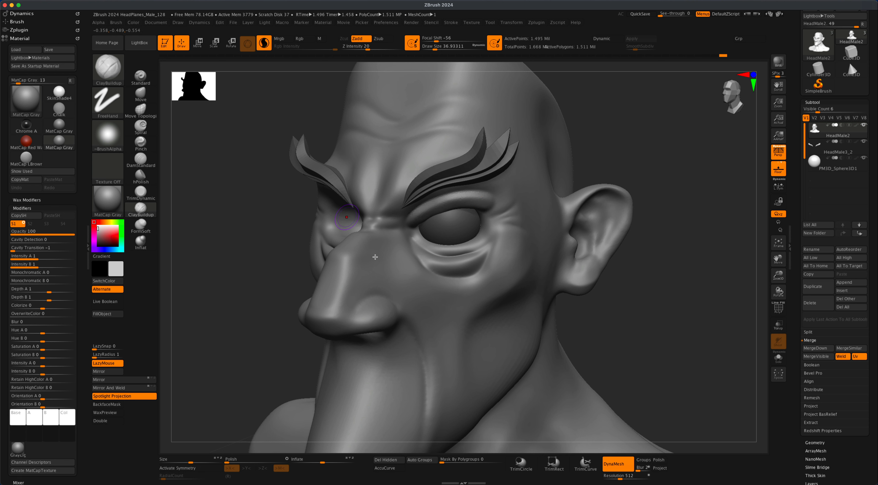
{"action": "left_click", "coordinate": [265, 45]}
{"action": "left_click_drag", "start_coordinate": [627, 296], "coordinate": [694, 365], "text": "super"}
{"action": "key", "text": "shift"}
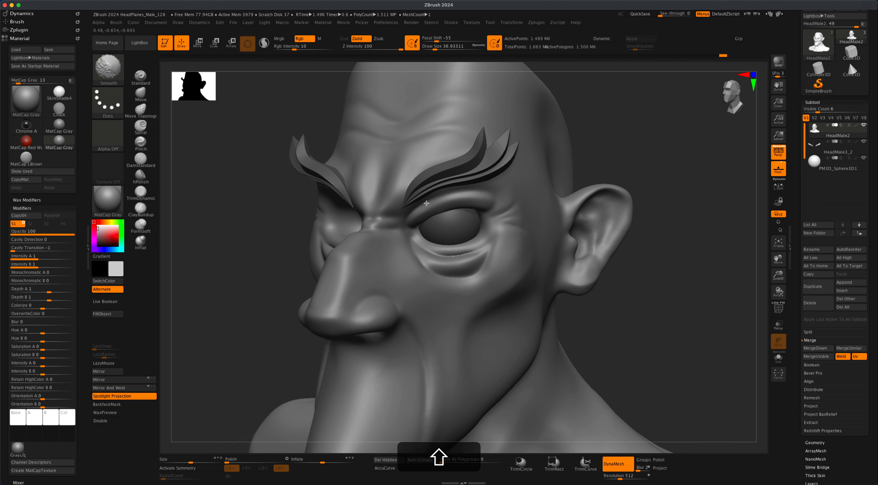
{"action": "mouse_move", "coordinate": [706, 260]}
{"action": "left_mouse_down"}
{"action": "mouse_move", "coordinate": [727, 262]}
{"action": "mouse_move", "coordinate": [715, 265]}
{"action": "left_mouse_up"}
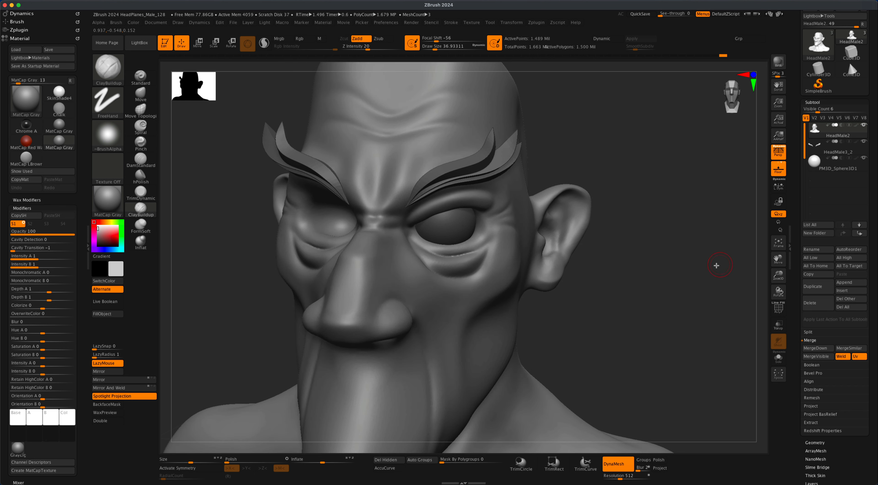
Step: Undo the upper eyelid sculpting and remeshing on the head
{"action": "key", "text": "super+z"}
{"action": "key", "text": "super+z"}
{"action": "key", "text": "super+z"}
{"action": "key", "text": "super+z"}
{"action": "key", "text": "super+z"}
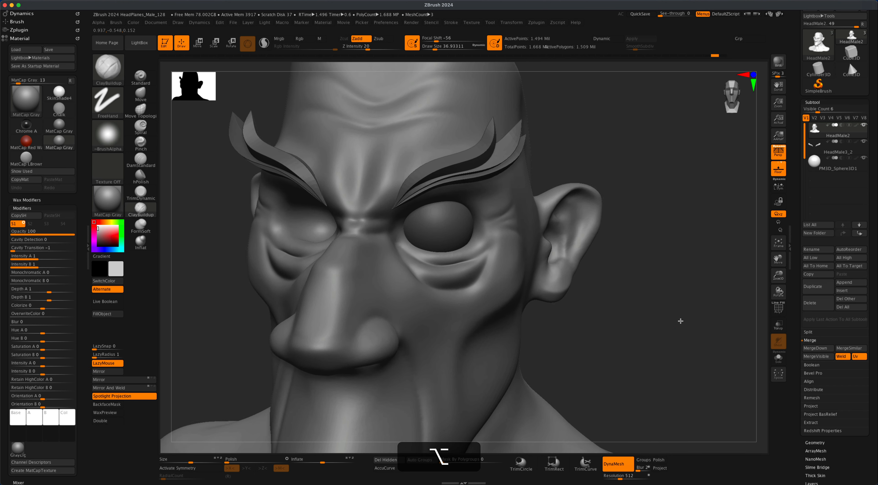
{"action": "left_click_drag", "start_coordinate": [673, 326], "coordinate": [697, 270], "text": "alt"}
{"action": "mouse_move", "coordinate": [632, 294]}
{"action": "left_mouse_down", "text": "alt"}
{"action": "mouse_move", "coordinate": [641, 285]}
{"action": "mouse_move", "coordinate": [642, 295]}
{"action": "mouse_move", "coordinate": [640, 277]}
{"action": "mouse_move", "coordinate": [622, 284]}
{"action": "mouse_move", "coordinate": [607, 274]}
{"action": "mouse_move", "coordinate": [637, 304]}
{"action": "mouse_move", "coordinate": [627, 305]}
{"action": "mouse_move", "coordinate": [643, 302]}
{"action": "left_mouse_up", "text": "alt"}
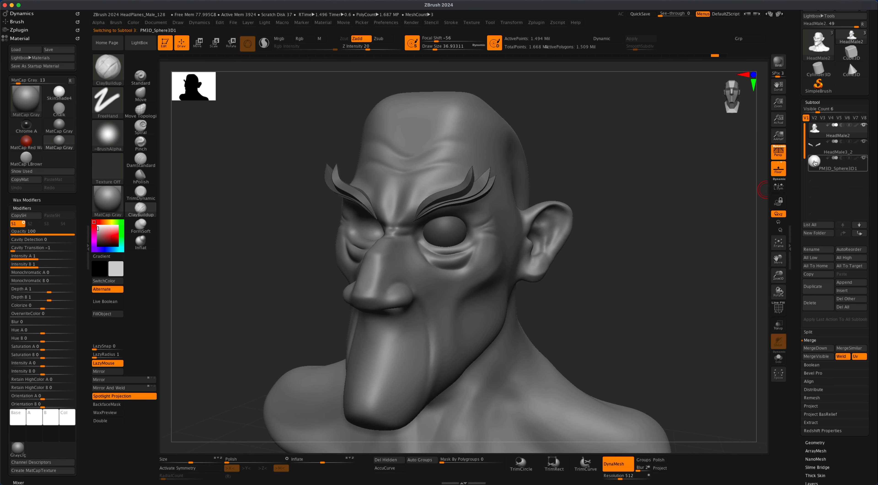
Step: Duplicate the PM3D_Sphere3D1 eyeball subtool and scale the copy up slightly and uniformly with the gizmo
{"action": "left_click", "coordinate": [815, 163]}
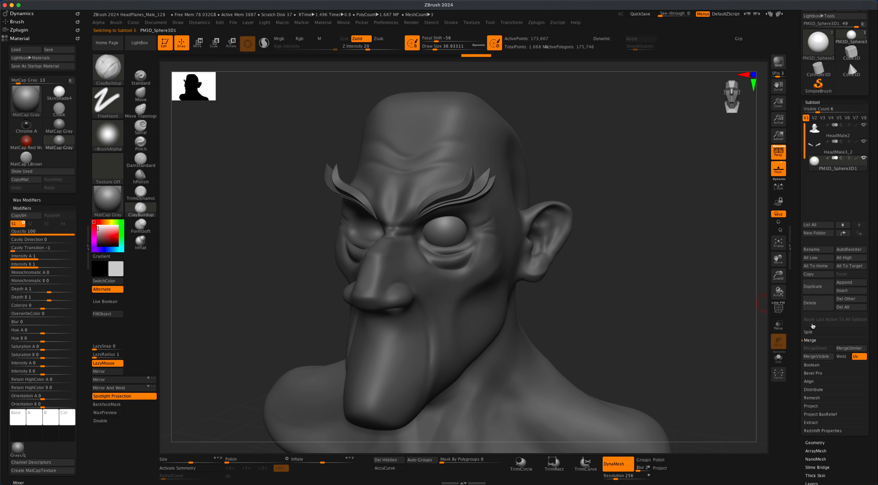
{"action": "left_click", "coordinate": [817, 289]}
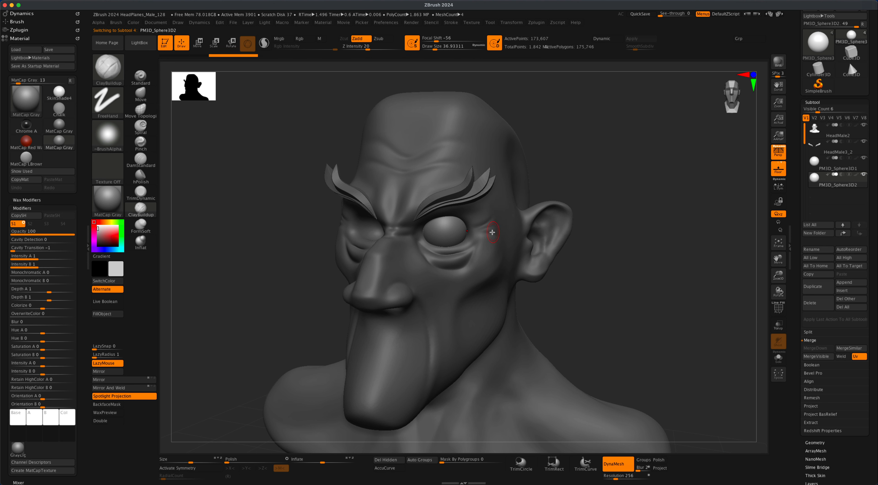
{"action": "left_click", "coordinate": [181, 49]}
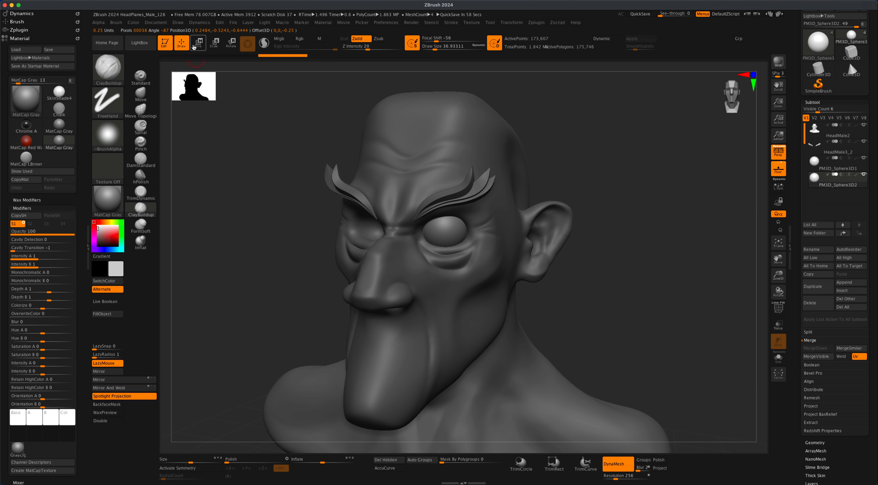
{"action": "left_click", "coordinate": [193, 48]}
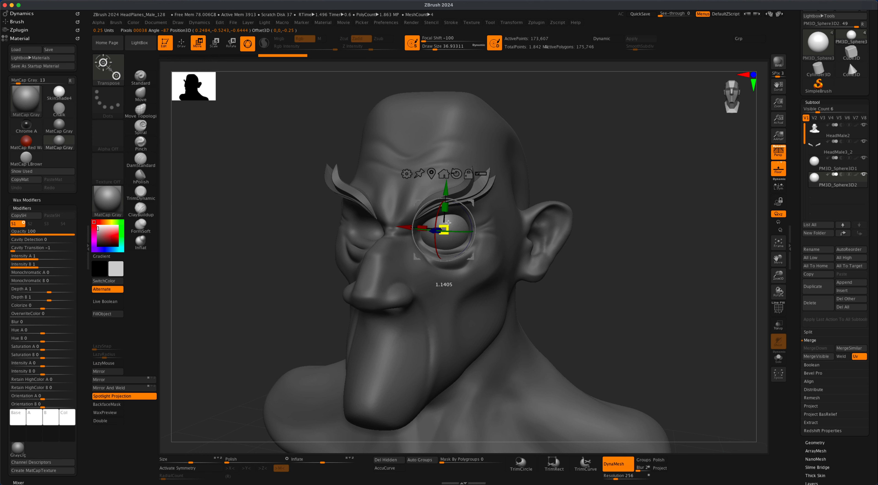
{"action": "left_click_drag", "start_coordinate": [448, 223], "coordinate": [455, 213]}
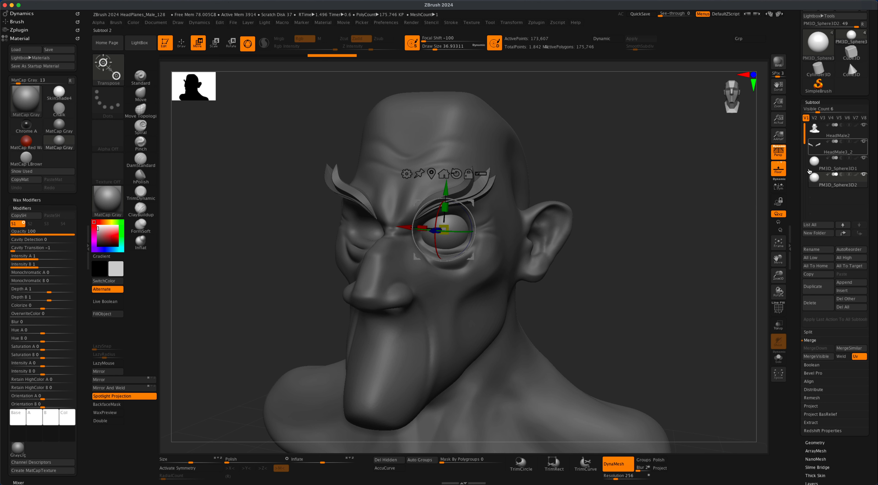
{"action": "left_click_drag", "start_coordinate": [643, 266], "coordinate": [645, 269]}
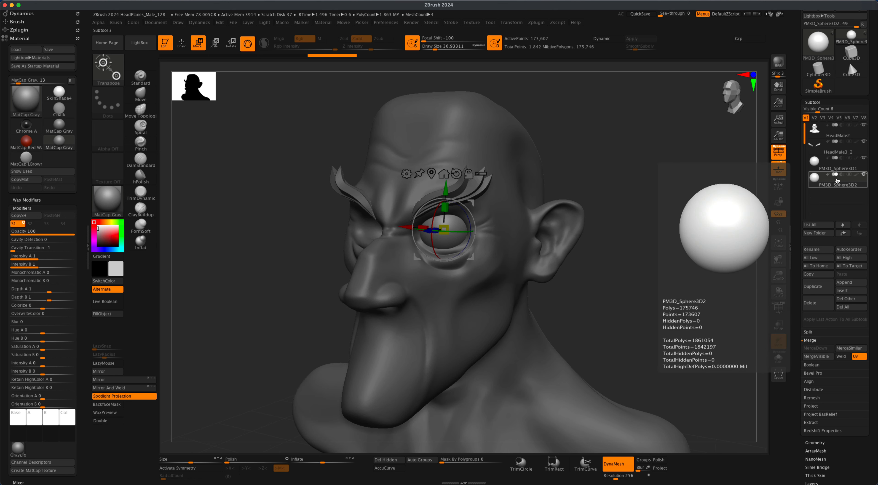
Step: Set the DynaMesh resolution of the enlarged sphere PM3D_Sphere3D2 to 512, matching the head, and remesh it
{"action": "left_click", "coordinate": [624, 476]}
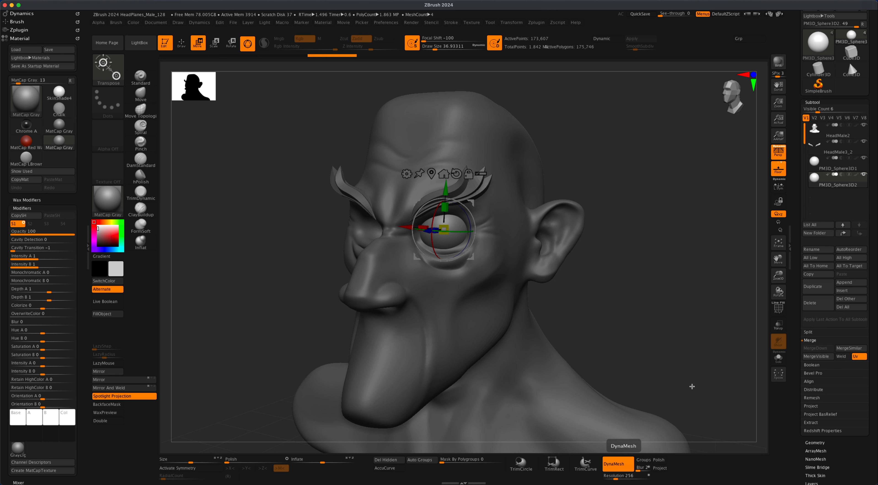
{"action": "left_click", "coordinate": [815, 130]}
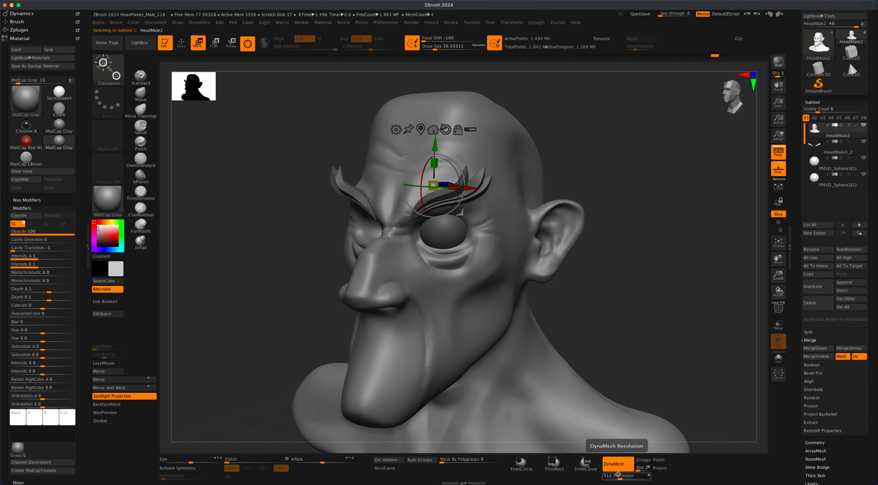
{"action": "left_click", "coordinate": [815, 180]}
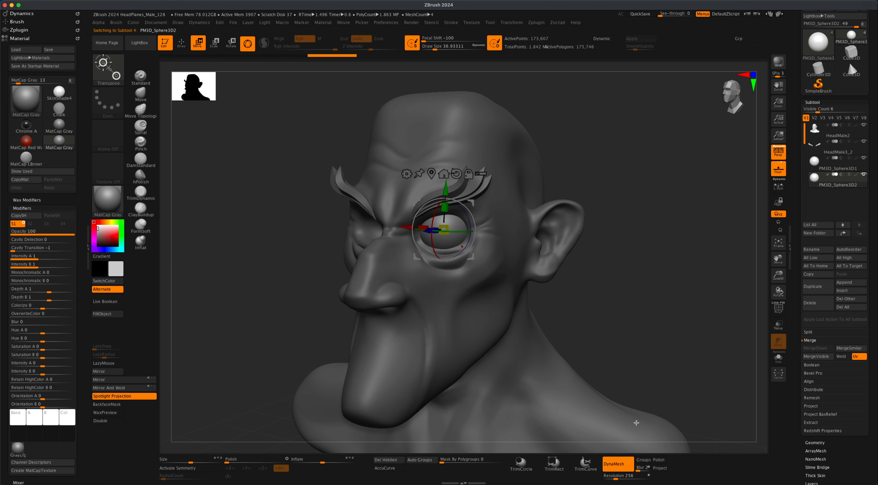
{"action": "left_click", "coordinate": [626, 479]}
{"action": "type", "text": "512"}
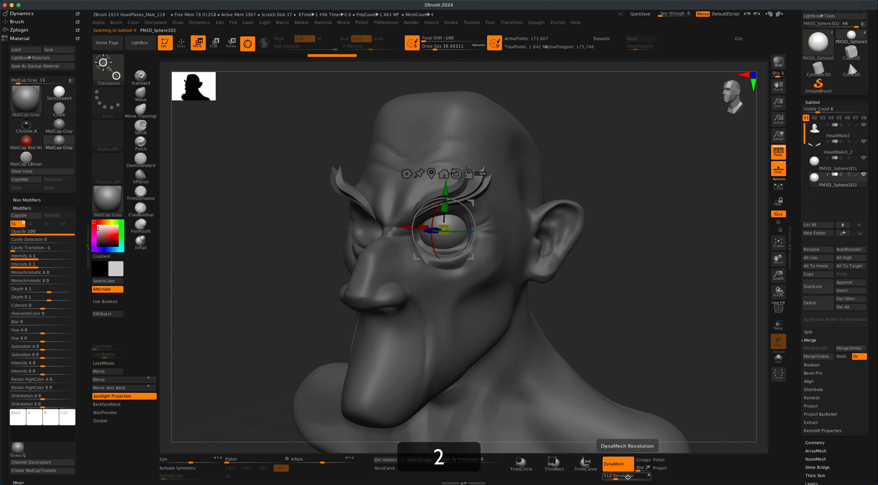
{"action": "key", "text": "Return"}
{"action": "key", "text": "super+Return"}
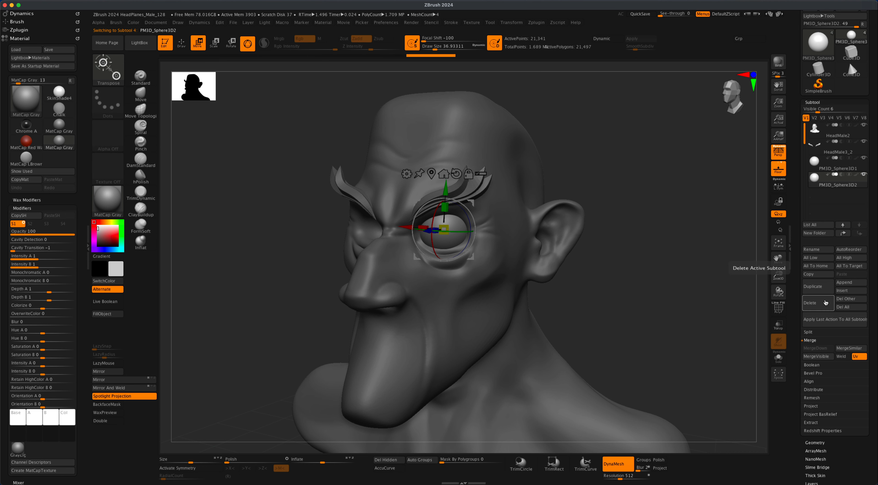
Step: Move the enlarged sphere directly below HeadMale2 in the subtool order, merge it down into the head and re-DynaMesh the result
{"action": "left_click", "coordinate": [843, 234]}
{"action": "left_click", "coordinate": [844, 233]}
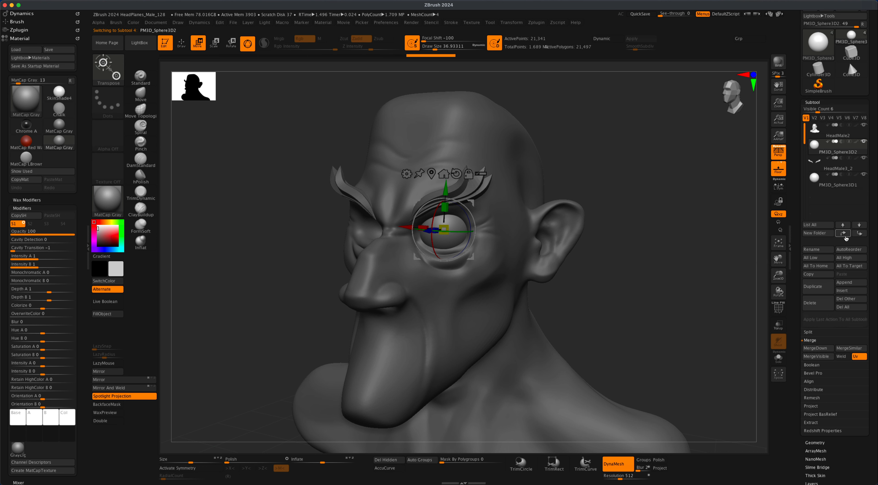
{"action": "left_click", "coordinate": [816, 130]}
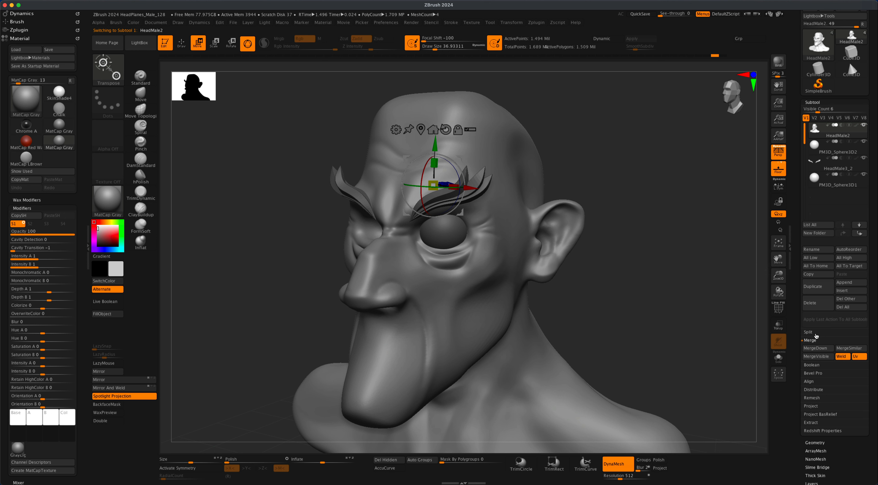
{"action": "left_click", "coordinate": [812, 348]}
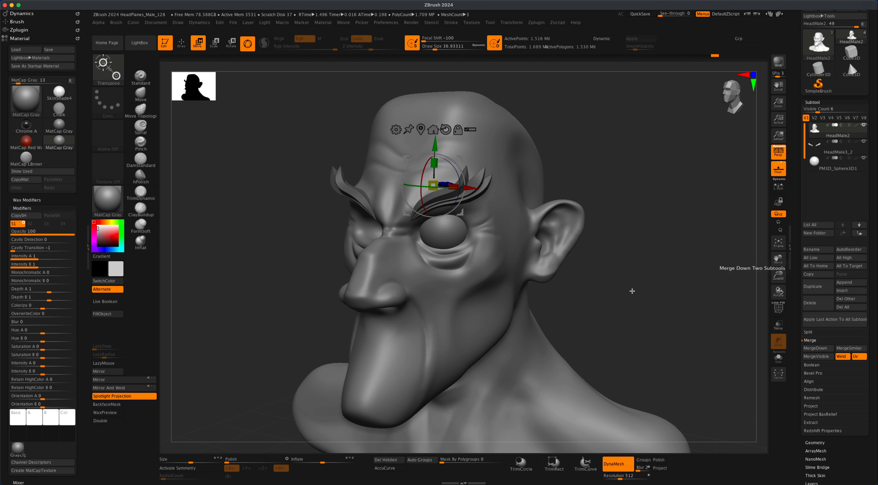
{"action": "left_click_drag", "start_coordinate": [624, 215], "coordinate": [709, 313], "text": "super"}
{"action": "left_click_drag", "start_coordinate": [635, 294], "coordinate": [680, 309], "text": "alt"}
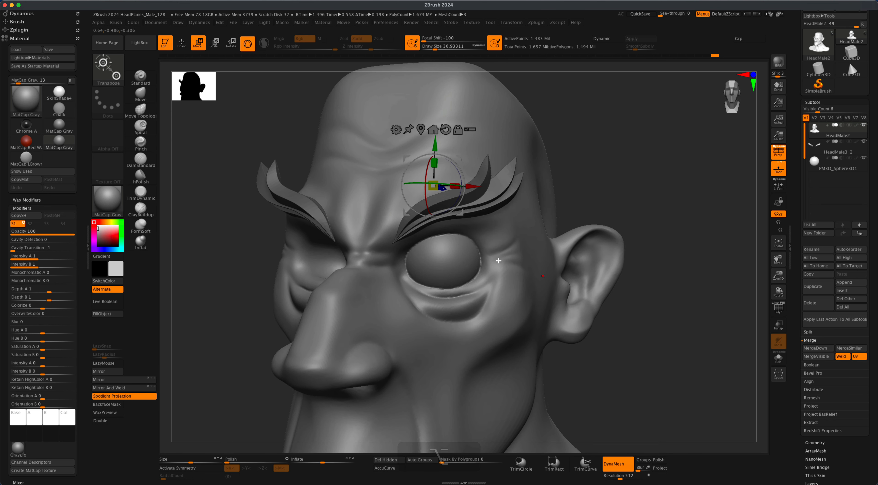
Step: Return to drawing and smooth the seam between the merged sphere and the eye socket at a draw size of about 41
{"action": "left_click", "coordinate": [181, 43]}
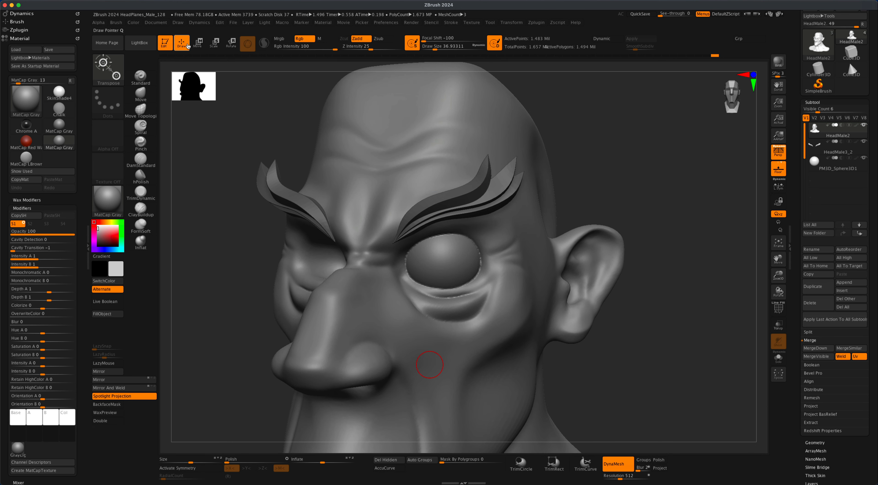
{"action": "key", "text": "s"}
{"action": "left_click_drag", "start_coordinate": [253, 147], "coordinate": [258, 147]}
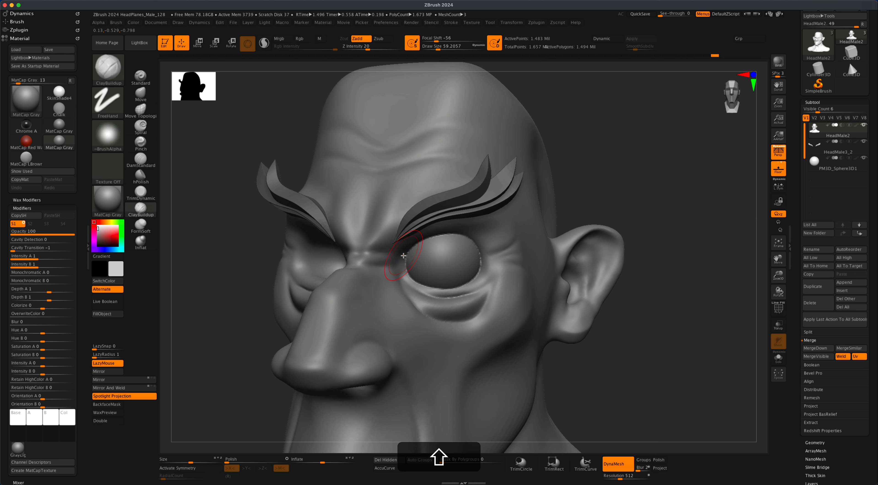
{"action": "key", "text": "s"}
{"action": "left_click_drag", "start_coordinate": [413, 251], "coordinate": [475, 252]}
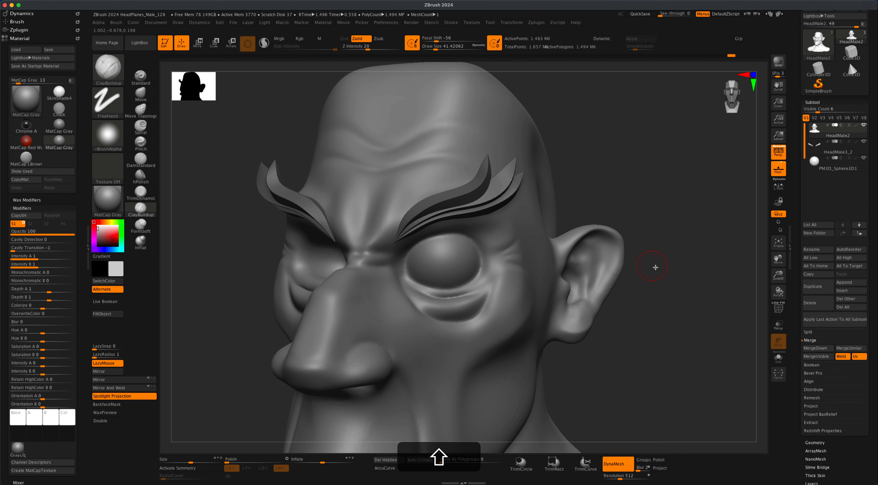
{"action": "left_click_drag", "start_coordinate": [655, 268], "coordinate": [689, 265], "text": "alt"}
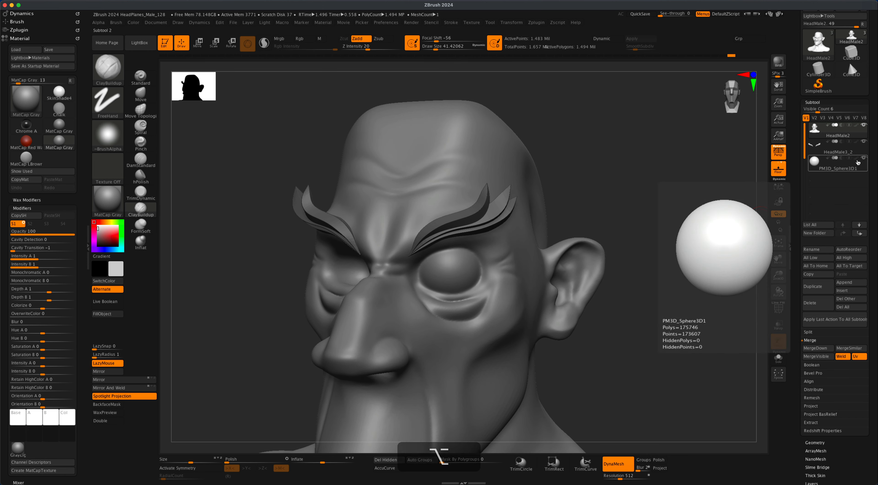
Step: Carve an eyelid opening across the merged sphere with DamStandard at Z Intensity 80 and a draw size of about 41
{"action": "left_click_drag", "start_coordinate": [722, 231], "coordinate": [670, 233]}
{"action": "left_click", "coordinate": [141, 160]}
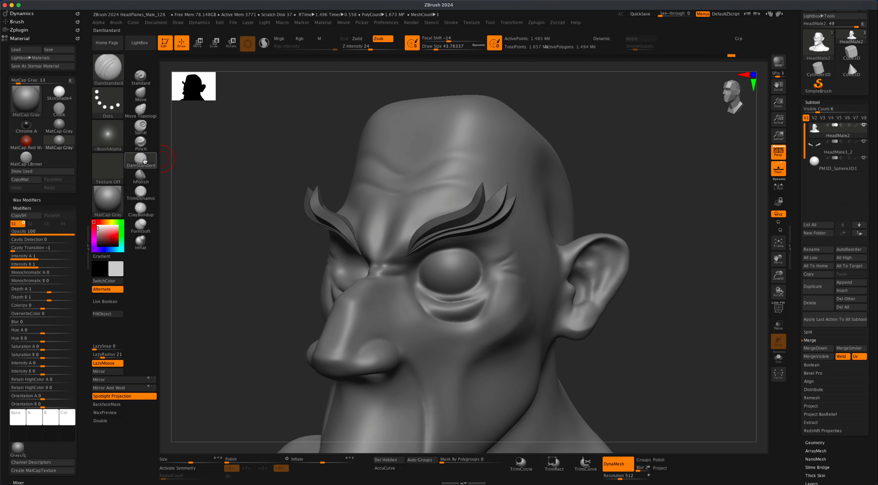
{"action": "left_click_drag", "start_coordinate": [371, 49], "coordinate": [395, 49]}
{"action": "key", "text": "s"}
{"action": "left_click", "coordinate": [255, 185]}
{"action": "left_click_drag", "start_coordinate": [431, 276], "coordinate": [472, 271]}
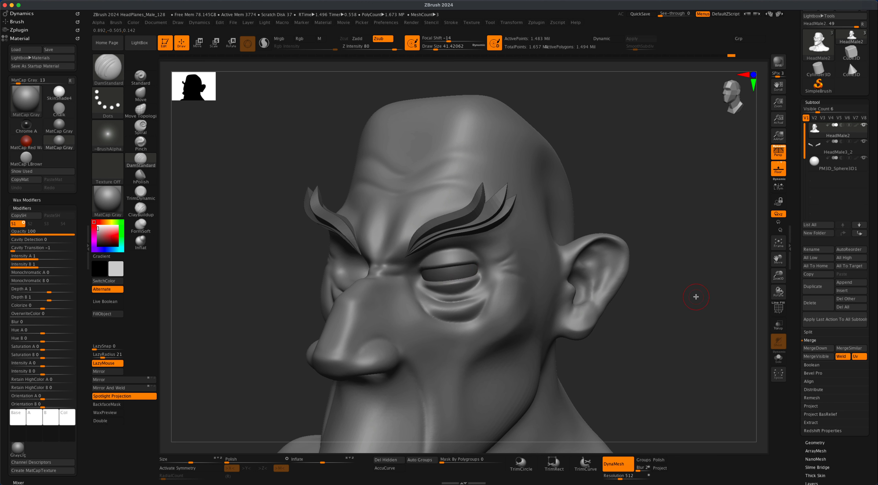
Step: Undo the last change and carve the eyelid opening again with a finer draw size of about 33
{"action": "left_click_drag", "start_coordinate": [697, 297], "coordinate": [706, 296], "text": "shift"}
{"action": "key", "text": "super+z"}
{"action": "key", "text": "s"}
{"action": "left_click", "coordinate": [646, 304]}
{"action": "left_click_drag", "start_coordinate": [645, 304], "coordinate": [607, 313]}
{"action": "left_click_drag", "start_coordinate": [422, 276], "coordinate": [479, 269]}
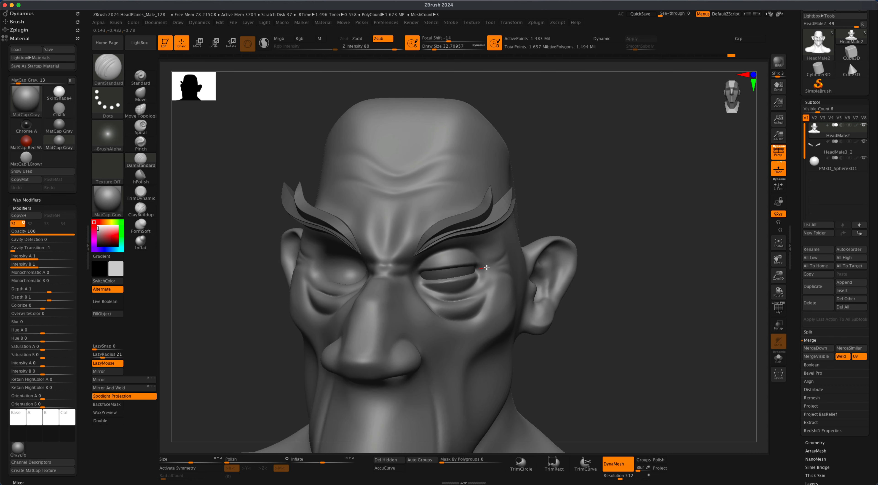
{"action": "mouse_move", "coordinate": [644, 313]}
{"action": "left_mouse_down"}
{"action": "mouse_move", "coordinate": [637, 309]}
{"action": "mouse_move", "coordinate": [653, 312]}
{"action": "mouse_move", "coordinate": [615, 307]}
{"action": "mouse_move", "coordinate": [633, 309]}
{"action": "left_mouse_up"}
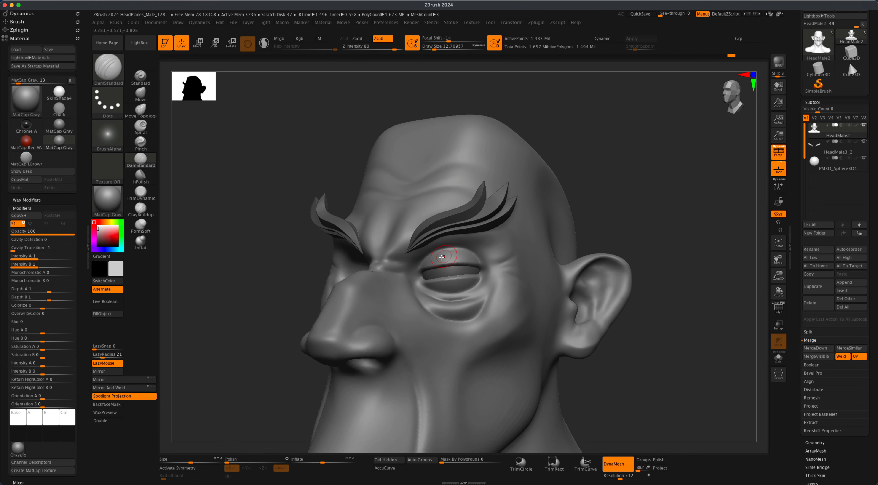
{"action": "mouse_move", "coordinate": [646, 345]}
{"action": "left_mouse_down"}
{"action": "mouse_move", "coordinate": [661, 361]}
{"action": "mouse_move", "coordinate": [644, 347]}
{"action": "left_mouse_up"}
Step: Switch to the Move brush and undo the merged sphere and carved eyelids on the head
{"action": "left_click", "coordinate": [141, 94]}
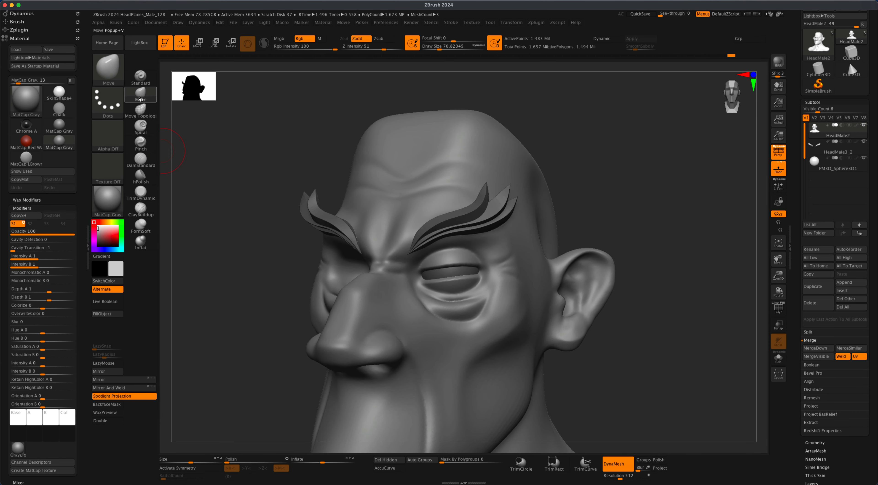
{"action": "mouse_move", "coordinate": [647, 290]}
{"action": "left_mouse_down", "text": "alt"}
{"action": "mouse_move", "coordinate": [658, 272]}
{"action": "mouse_move", "coordinate": [647, 329]}
{"action": "mouse_move", "coordinate": [641, 301]}
{"action": "mouse_move", "coordinate": [654, 315]}
{"action": "mouse_move", "coordinate": [638, 307]}
{"action": "mouse_move", "coordinate": [650, 322]}
{"action": "mouse_move", "coordinate": [641, 308]}
{"action": "left_mouse_up", "text": "alt"}
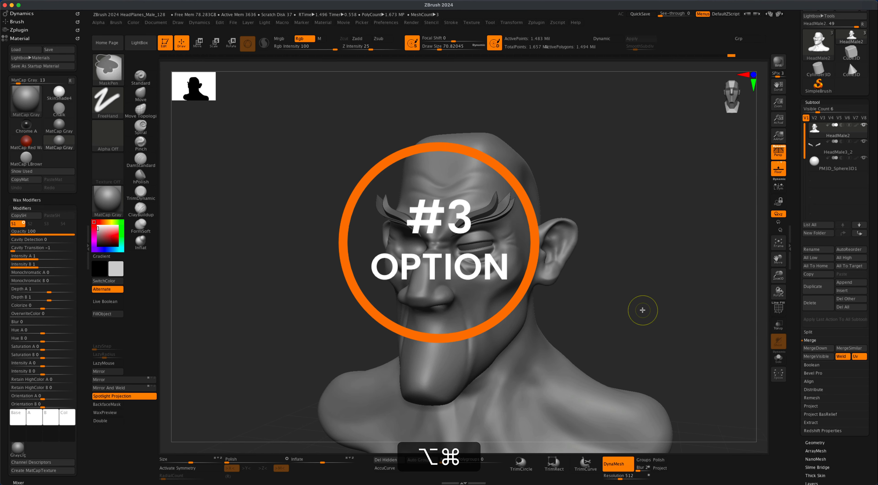
{"action": "key", "text": "super+z"}
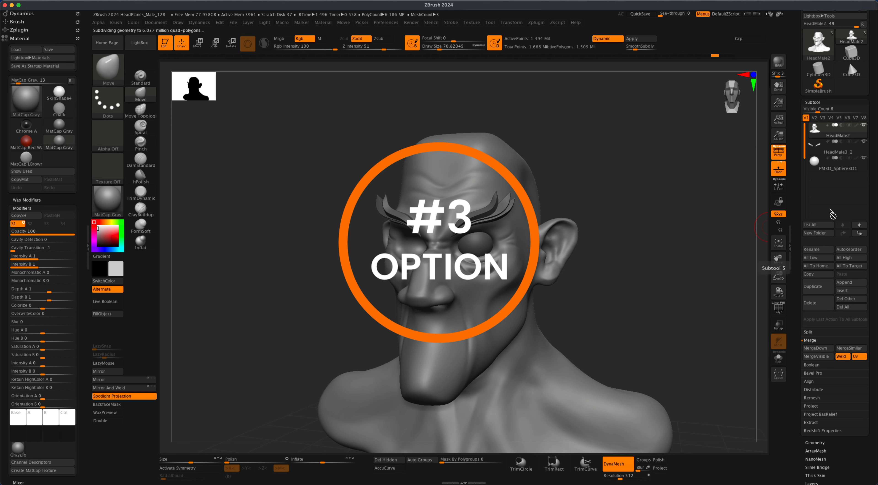
Step: Duplicate the PM3D_Sphere3D1 eyeball, scale the copy up uniformly by about 1.13 with the gizmo, and return to drawing
{"action": "left_click", "coordinate": [862, 167]}
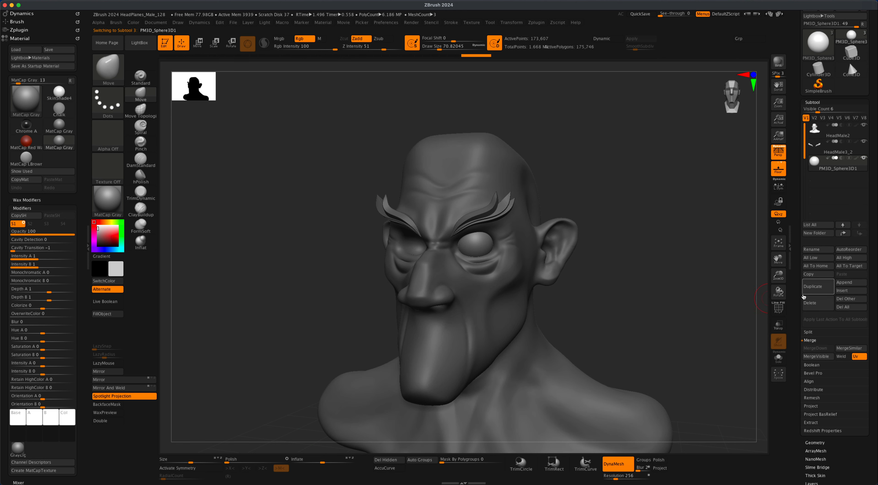
{"action": "left_click", "coordinate": [811, 290]}
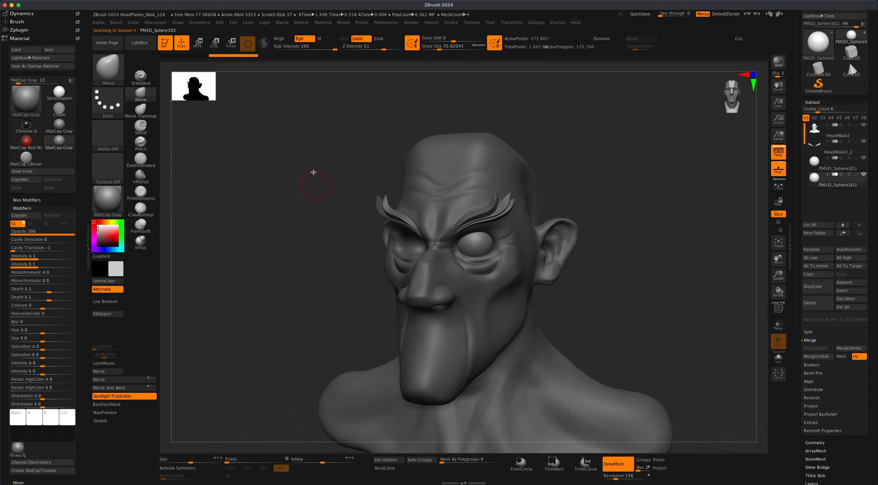
{"action": "left_click", "coordinate": [199, 48]}
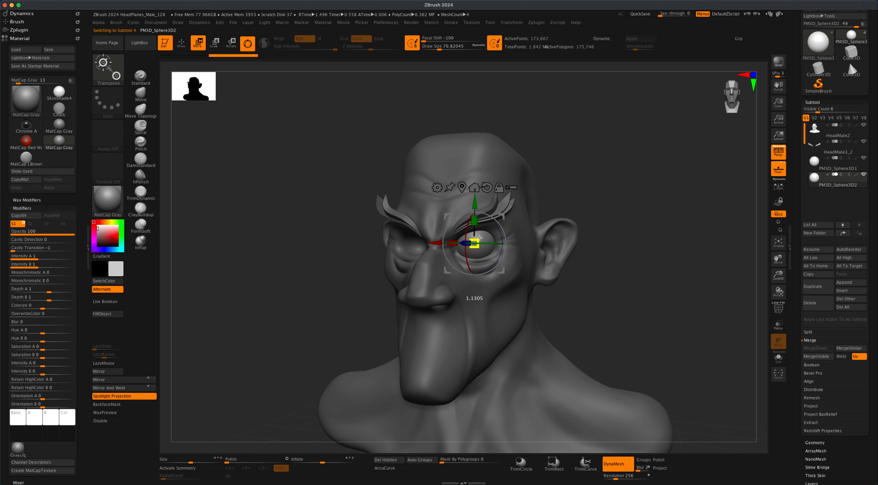
{"action": "left_click_drag", "start_coordinate": [612, 259], "coordinate": [520, 218]}
{"action": "key", "text": "q"}
Step: Turn perspective off, cut away the lower part of the enlarged sphere from the front to leave an upper lid, and restore perspective
{"action": "left_click_drag", "start_coordinate": [588, 244], "coordinate": [579, 241], "text": "alt"}
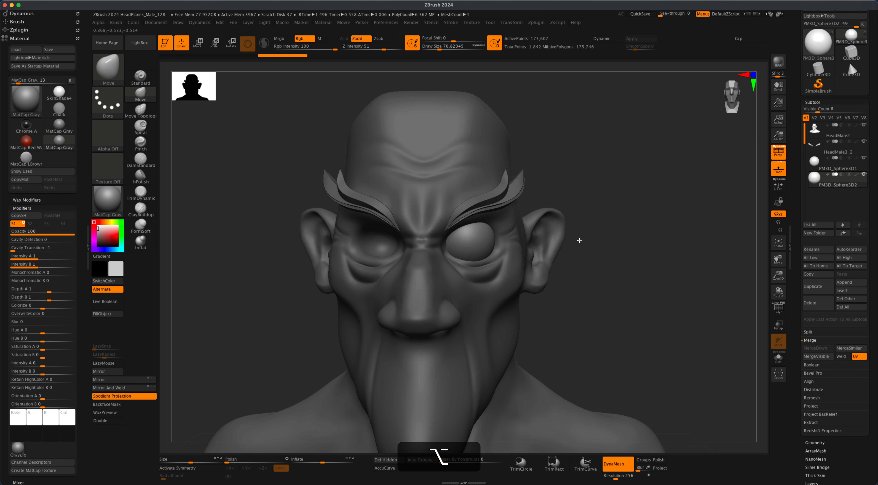
{"action": "key", "text": "super+shift"}
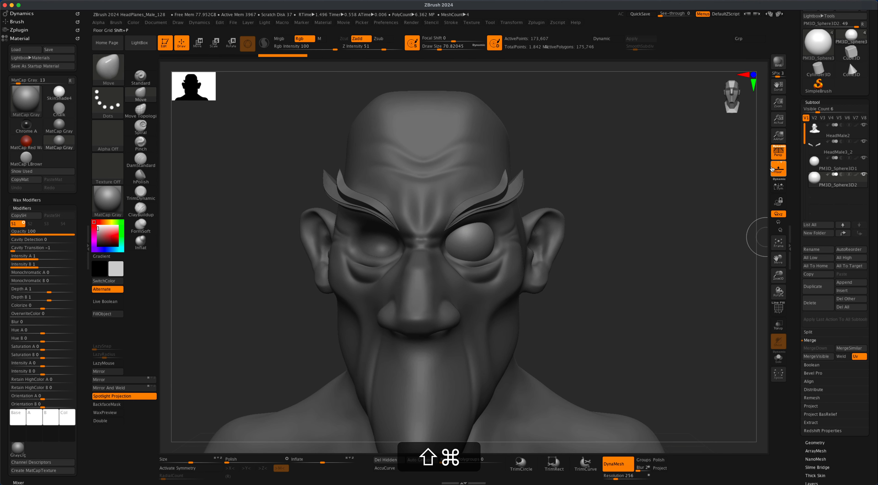
{"action": "left_click", "coordinate": [779, 154]}
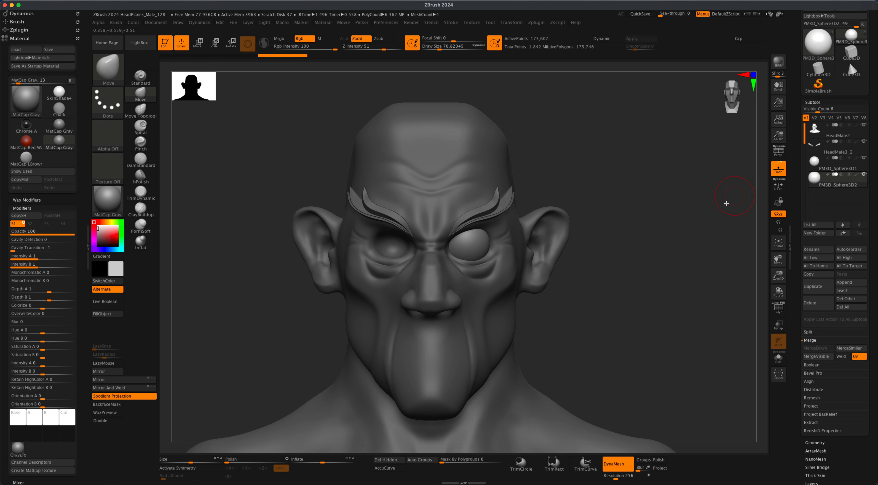
{"action": "mouse_move", "coordinate": [669, 346]}
{"action": "left_mouse_down", "text": "shift+super"}
{"action": "mouse_move", "coordinate": [300, 276]}
{"action": "mouse_move", "coordinate": [288, 244]}
{"action": "left_mouse_up", "text": "shift+super"}
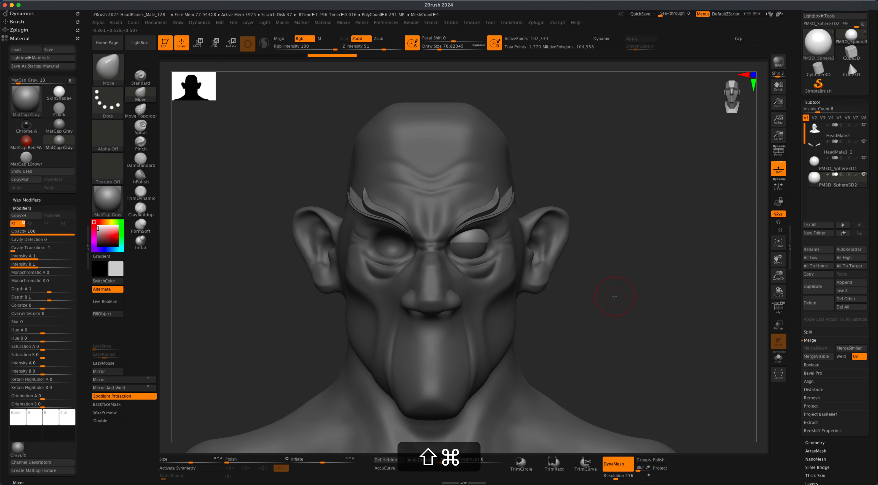
{"action": "mouse_move", "coordinate": [614, 297]}
{"action": "left_mouse_down"}
{"action": "mouse_move", "coordinate": [607, 265]}
{"action": "mouse_move", "coordinate": [646, 227]}
{"action": "mouse_move", "coordinate": [643, 261]}
{"action": "mouse_move", "coordinate": [670, 300]}
{"action": "mouse_move", "coordinate": [662, 306]}
{"action": "left_mouse_up"}
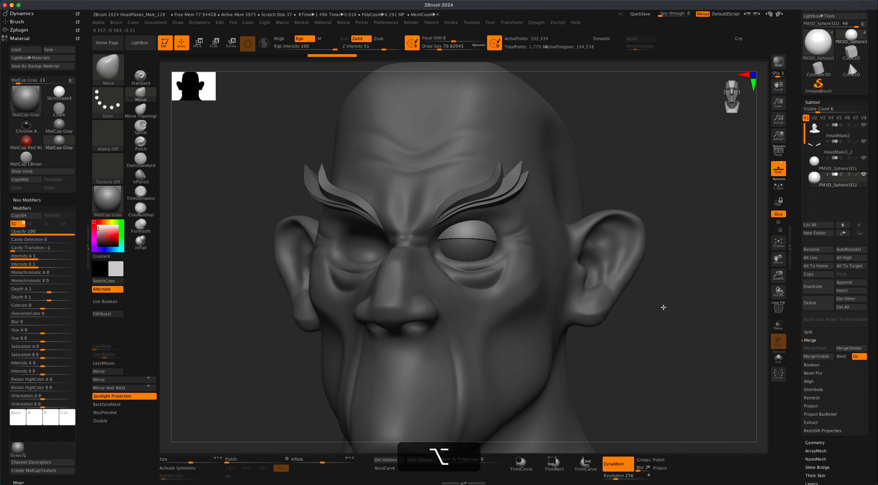
{"action": "left_click", "coordinate": [776, 153]}
{"action": "mouse_move", "coordinate": [695, 267]}
{"action": "left_mouse_down"}
{"action": "mouse_move", "coordinate": [702, 251]}
{"action": "mouse_move", "coordinate": [704, 275]}
{"action": "left_mouse_up"}
Step: Duplicate the upper-lid shell and rotate and position the copy with the gizmo as the lower lid around the eyeball
{"action": "left_click", "coordinate": [814, 287]}
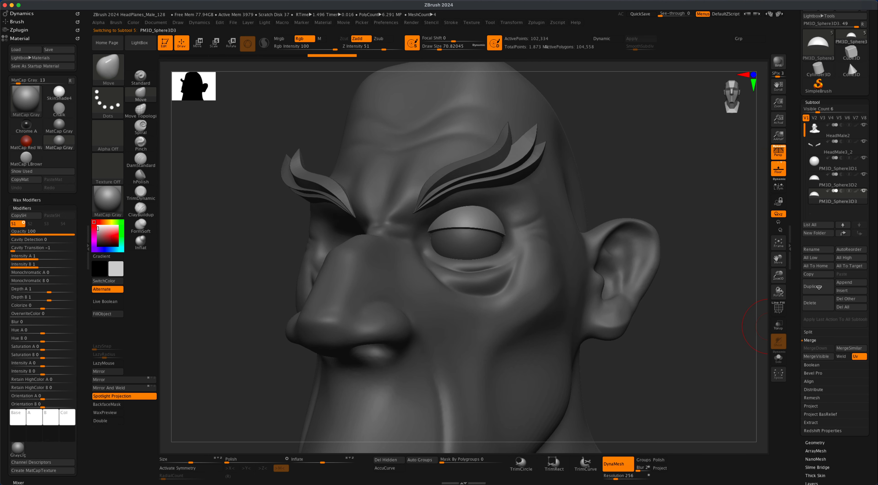
{"action": "left_click", "coordinate": [200, 49]}
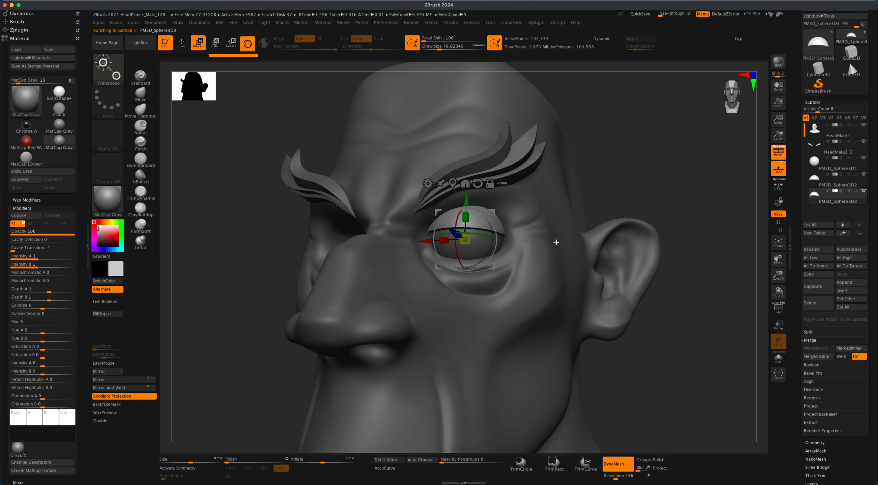
{"action": "left_click_drag", "start_coordinate": [623, 188], "coordinate": [527, 217]}
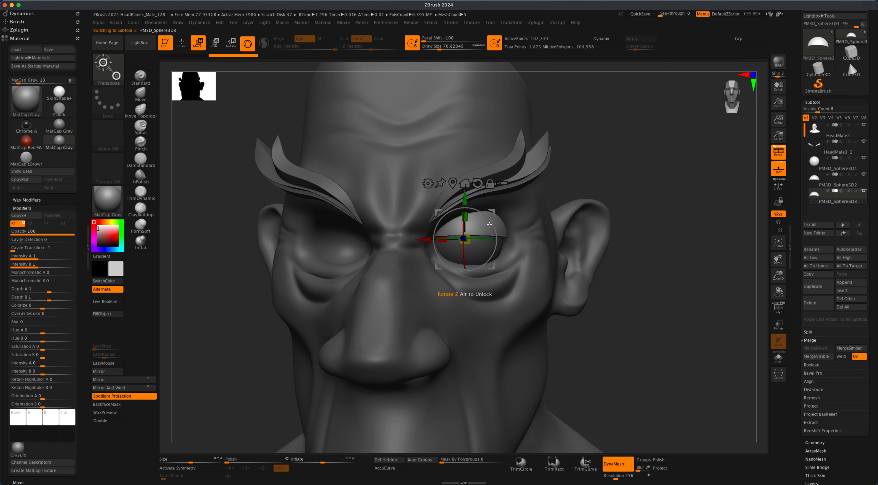
{"action": "left_click_drag", "start_coordinate": [432, 231], "coordinate": [420, 269]}
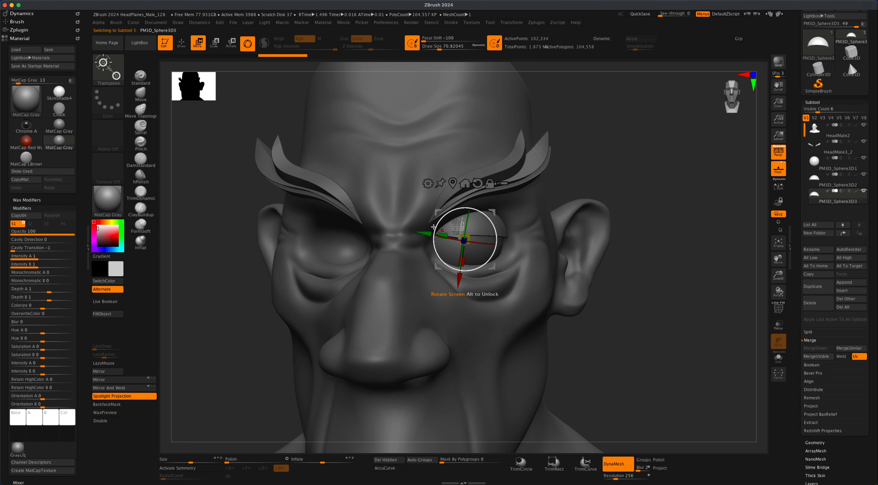
{"action": "left_click_drag", "start_coordinate": [443, 305], "coordinate": [469, 295]}
{"action": "left_click_drag", "start_coordinate": [633, 340], "coordinate": [612, 348]}
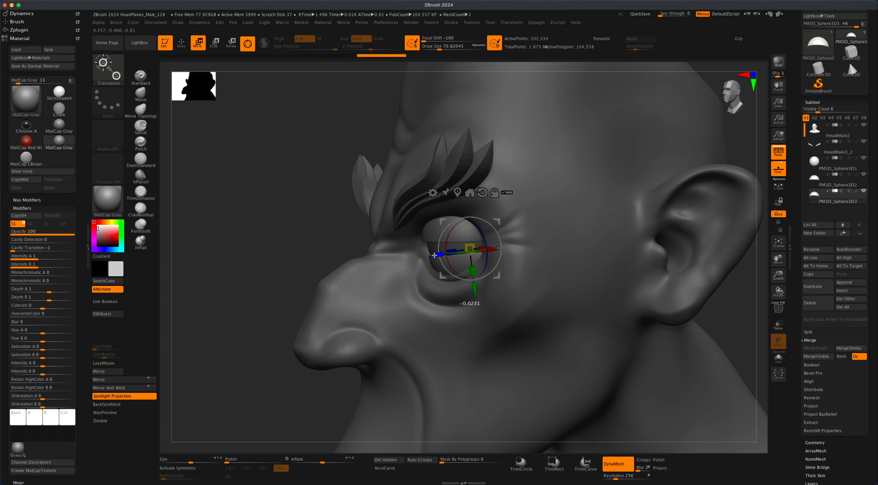
{"action": "mouse_move", "coordinate": [253, 219]}
{"action": "left_mouse_down"}
{"action": "mouse_move", "coordinate": [264, 227]}
{"action": "mouse_move", "coordinate": [269, 217]}
{"action": "mouse_move", "coordinate": [237, 196]}
{"action": "left_mouse_up"}
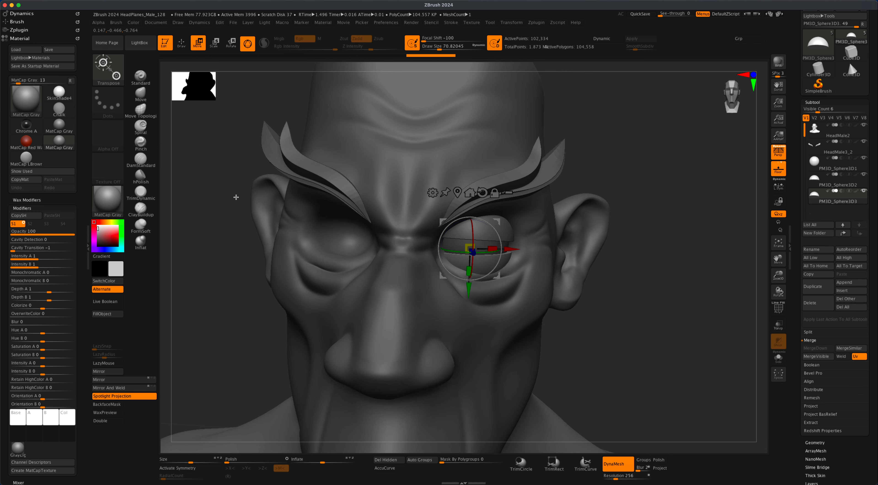
{"action": "key", "text": "q"}
Step: Adjust the upper edge of the lower-lid shell PM3D_Sphere3D3 with the Move brush
{"action": "left_click_drag", "start_coordinate": [656, 280], "coordinate": [663, 277]}
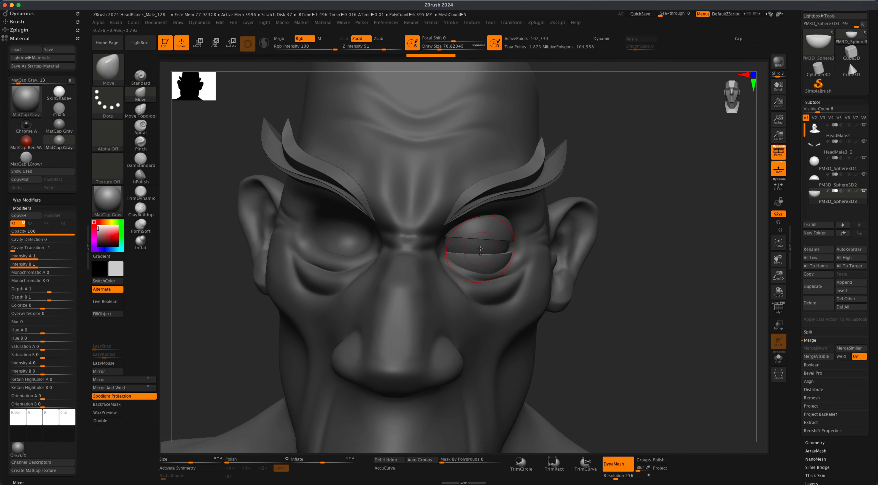
{"action": "left_click_drag", "start_coordinate": [623, 305], "coordinate": [492, 280]}
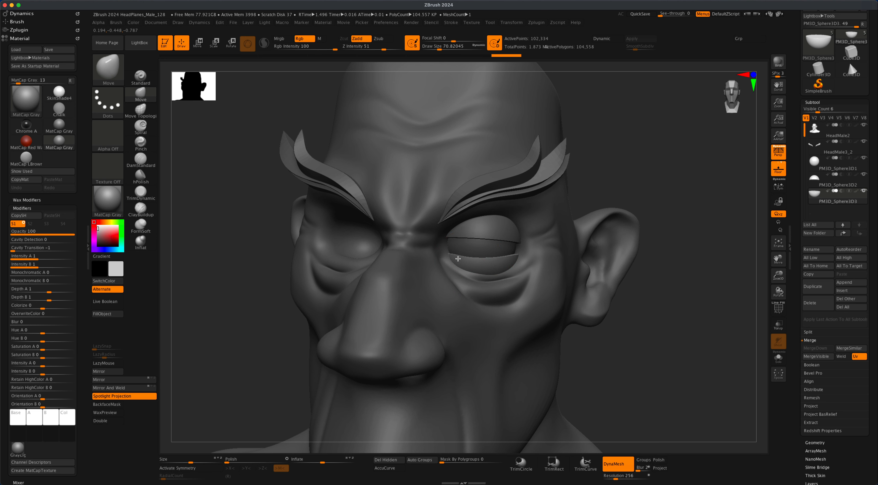
{"action": "key", "text": "s"}
Step: Select the upper-lid shell PM3D_Sphere3D2 and pull its lower edge upward with the Move brush at a draw size of about 97
{"action": "key", "text": "Up"}
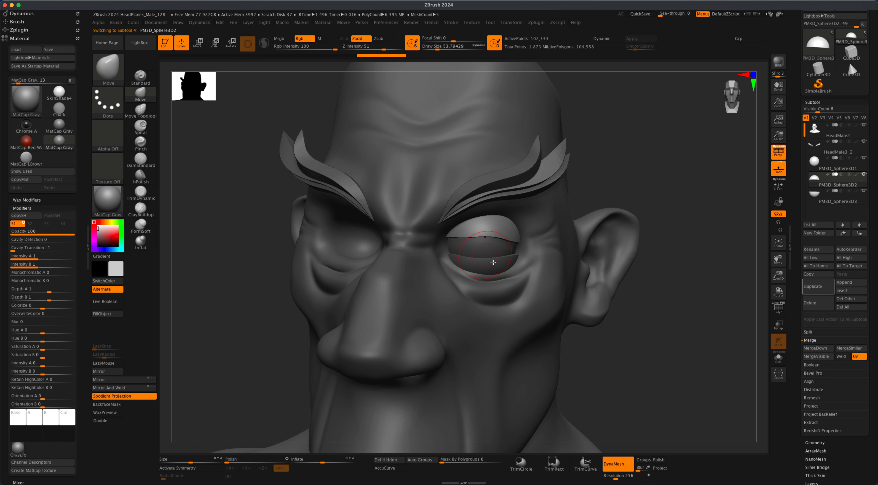
{"action": "key", "text": "super+z"}
{"action": "key", "text": "s"}
{"action": "left_click_drag", "start_coordinate": [611, 350], "coordinate": [616, 349]}
{"action": "left_click_drag", "start_coordinate": [486, 238], "coordinate": [487, 229]}
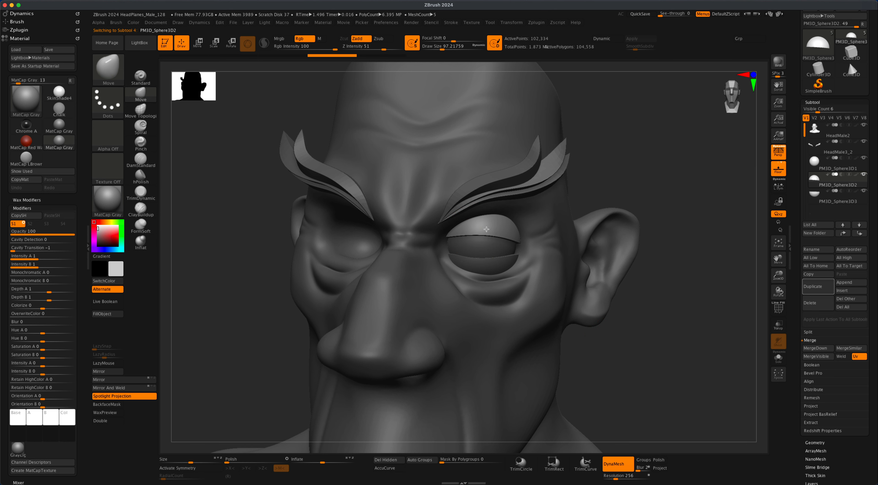
{"action": "left_click_drag", "start_coordinate": [643, 324], "coordinate": [679, 320]}
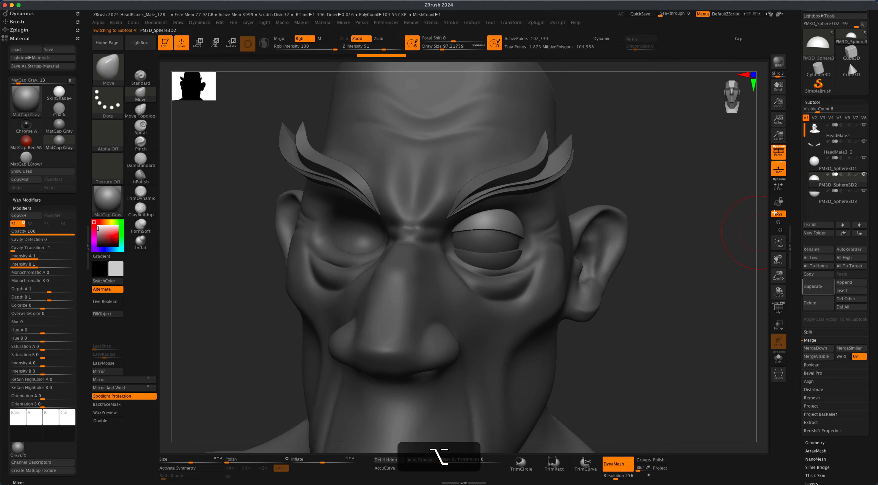
Step: Merge the two lid shells, move the result directly below HeadMale2 in the subtool order, and merge it into the head
{"action": "left_click", "coordinate": [816, 349]}
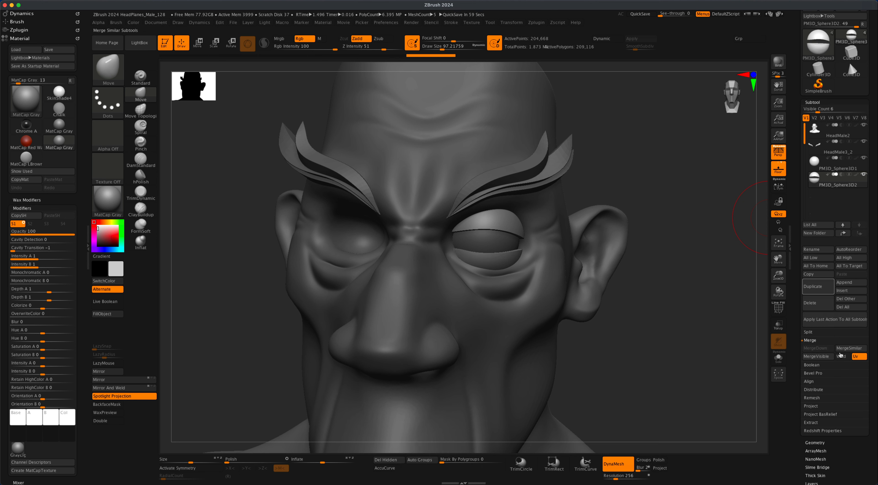
{"action": "left_click", "coordinate": [843, 234]}
{"action": "left_click", "coordinate": [843, 234]}
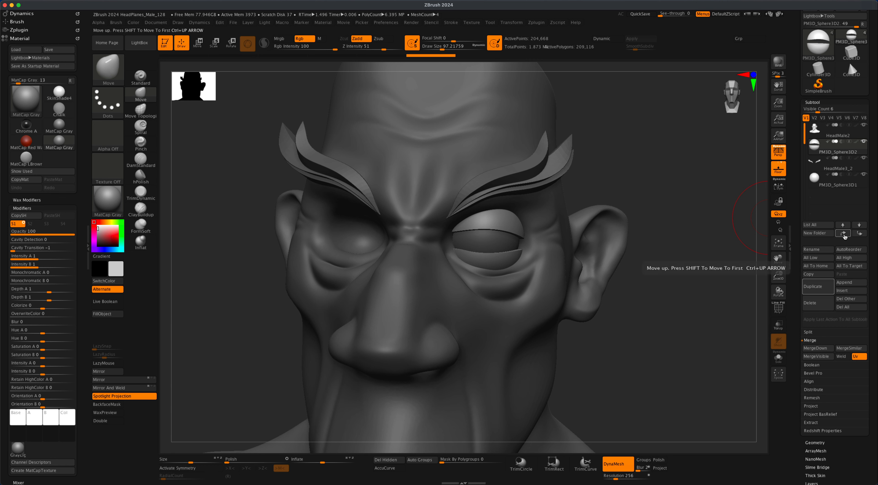
{"action": "left_click", "coordinate": [817, 127]}
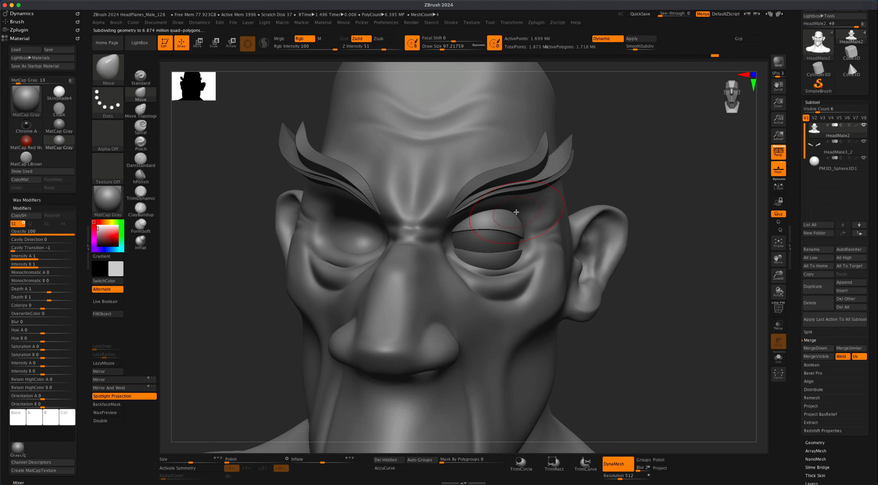
Step: Re-DynaMesh the head at resolution 512 and smooth the seams where the eyelids meet the eye socket
{"action": "left_click_drag", "start_coordinate": [655, 256], "coordinate": [563, 232]}
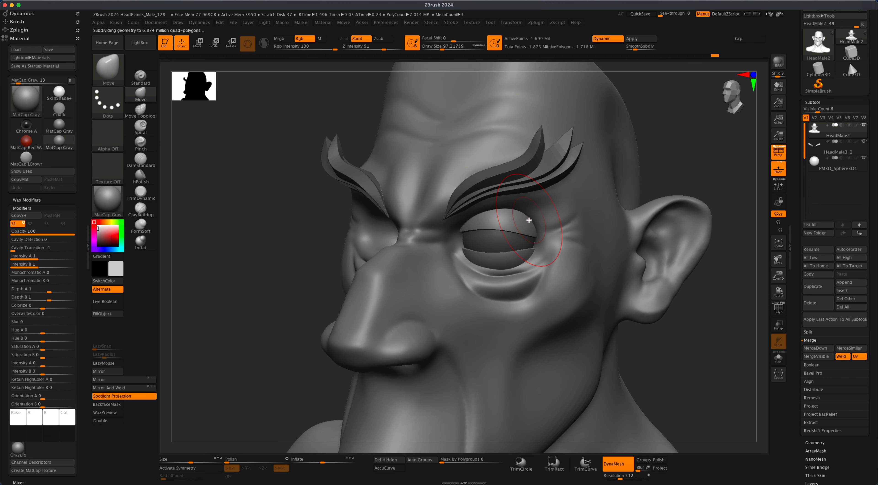
{"action": "key", "text": "super"}
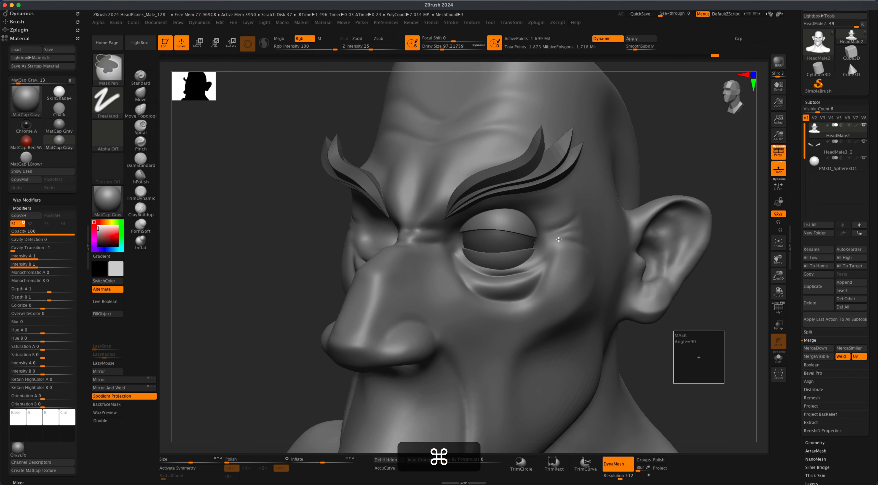
{"action": "key", "text": "shift"}
{"action": "mouse_move", "coordinate": [679, 343]}
{"action": "left_mouse_down", "text": "alt"}
{"action": "mouse_move", "coordinate": [644, 313]}
{"action": "mouse_move", "coordinate": [657, 311]}
{"action": "mouse_move", "coordinate": [628, 304]}
{"action": "left_mouse_up", "text": "alt"}
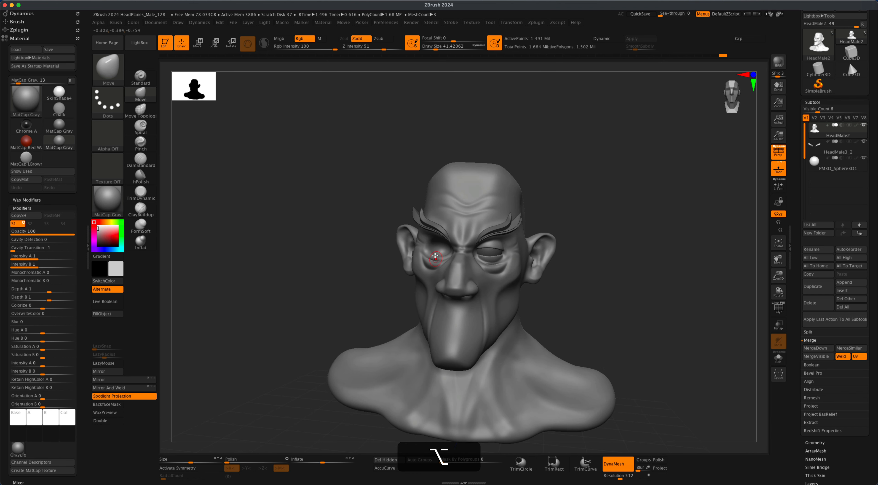
Step: Mirror and weld the head's eyelids and the PM3D_Sphere3D1 eyeball to the other side, and reselect HeadMale2
{"action": "left_click_drag", "start_coordinate": [318, 291], "coordinate": [327, 288], "text": "alt"}
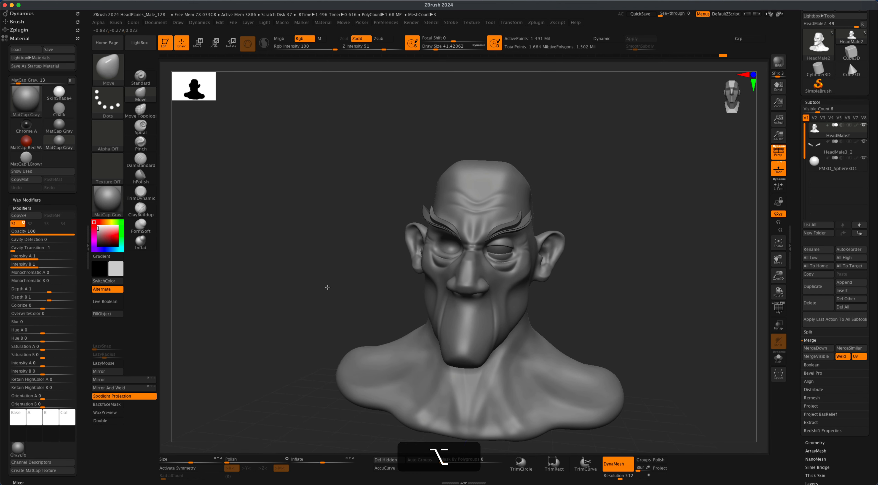
{"action": "left_click", "coordinate": [127, 383]}
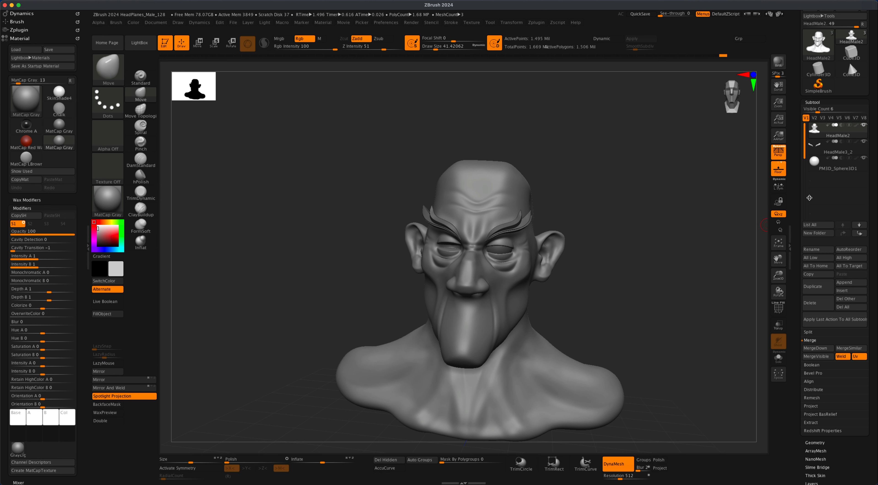
{"action": "left_click", "coordinate": [814, 160]}
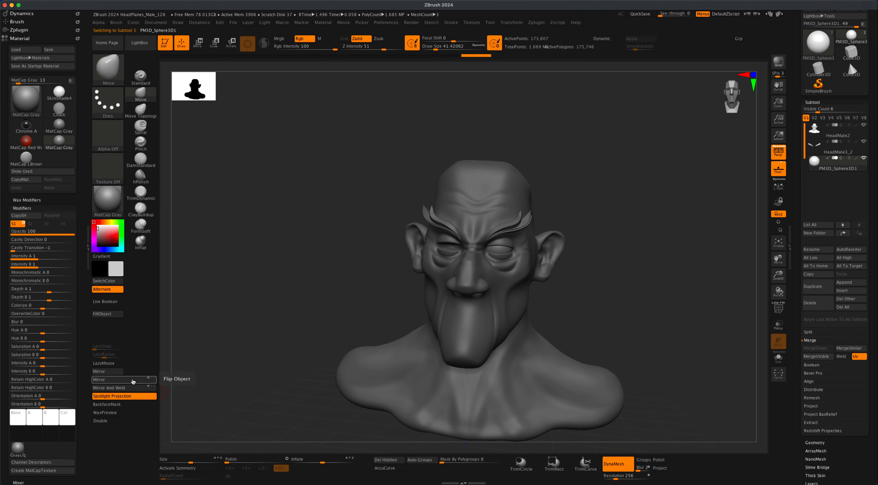
{"action": "left_click", "coordinate": [133, 389]}
{"action": "left_click_drag", "start_coordinate": [258, 327], "coordinate": [262, 340], "text": "alt"}
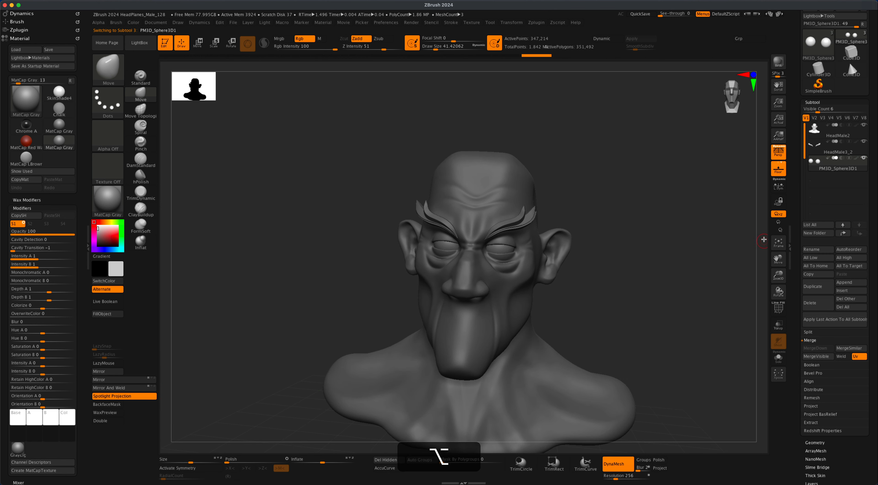
{"action": "left_click", "coordinate": [816, 131]}
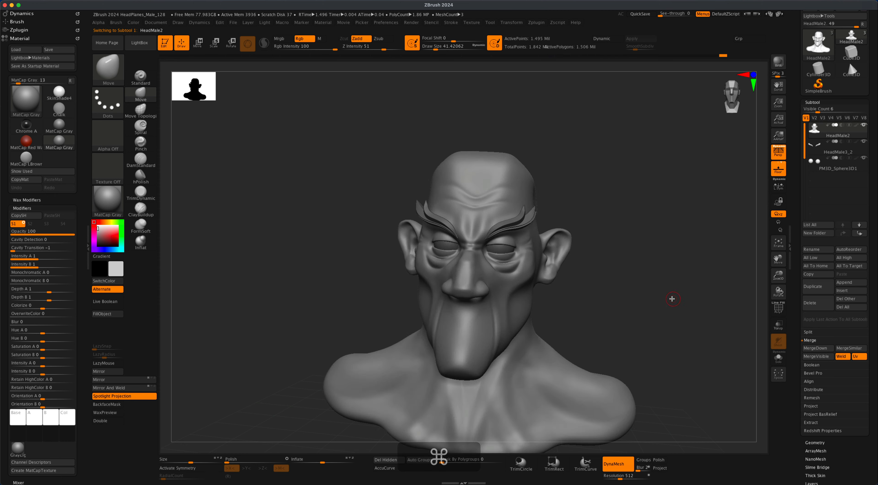
{"action": "left_click_drag", "start_coordinate": [677, 298], "coordinate": [586, 283]}
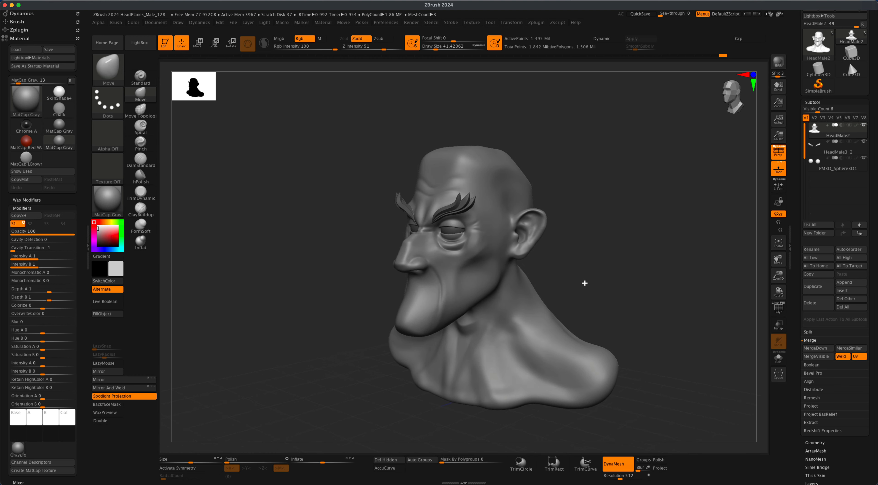